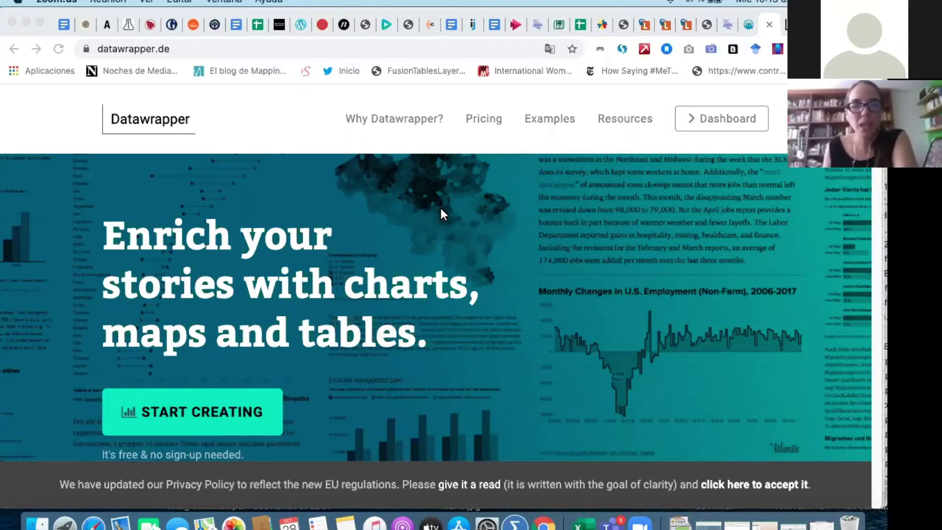
# Start creating a new chart from the Datawrapper home page.
pyautogui.scroll(-3, 440, 207)
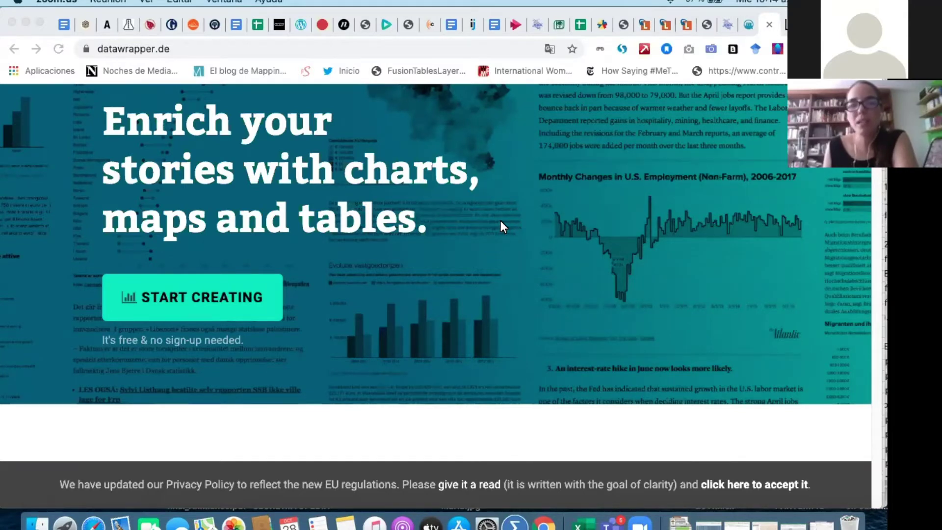
pyautogui.scroll(1, 410, 217)
pyautogui.scroll(1, 410, 216)
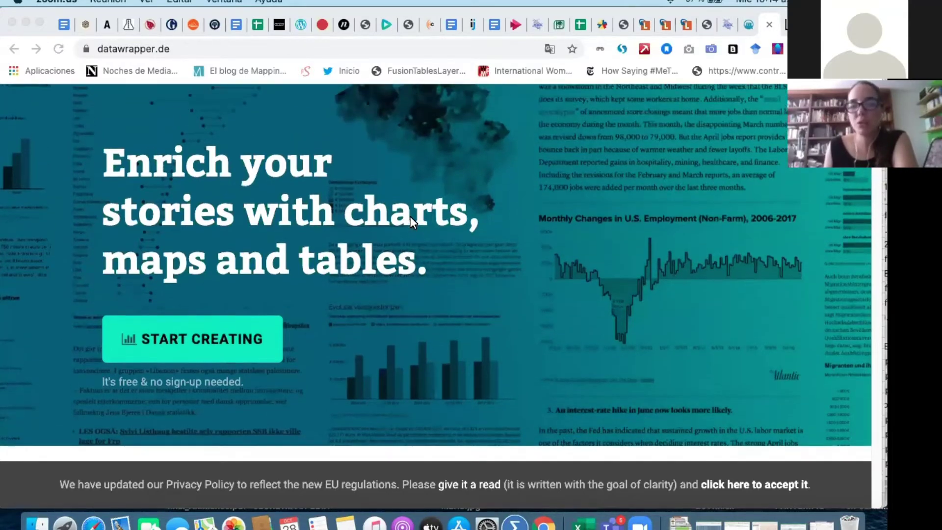
pyautogui.scroll(1, 411, 216)
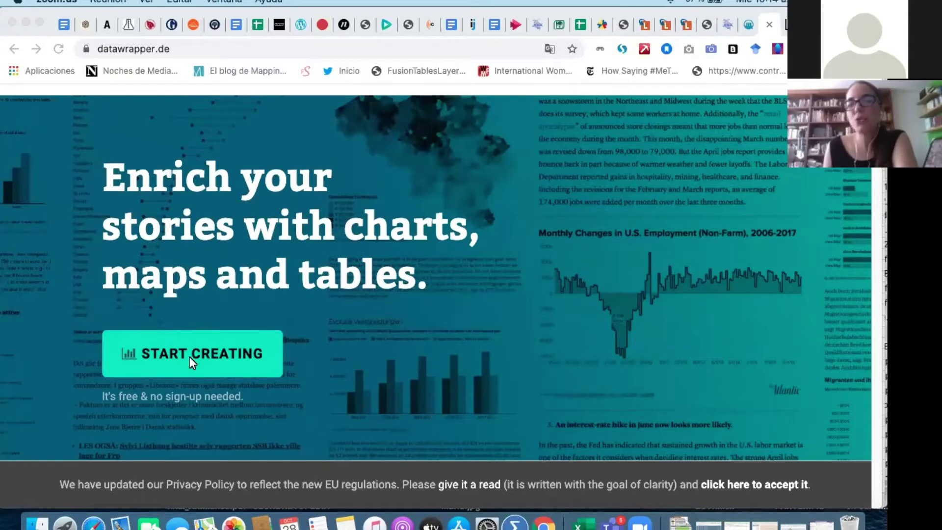
pyautogui.scroll(1, 203, 357)
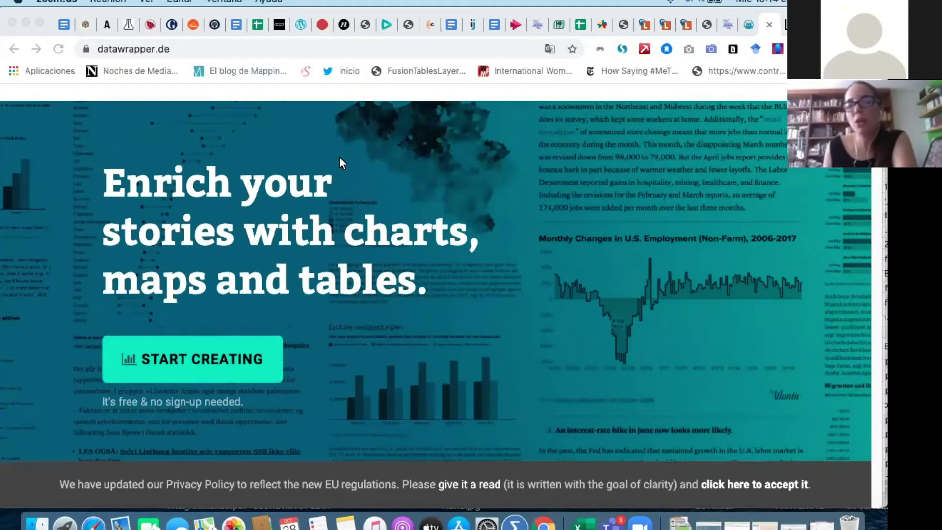
pyautogui.click(192, 358)
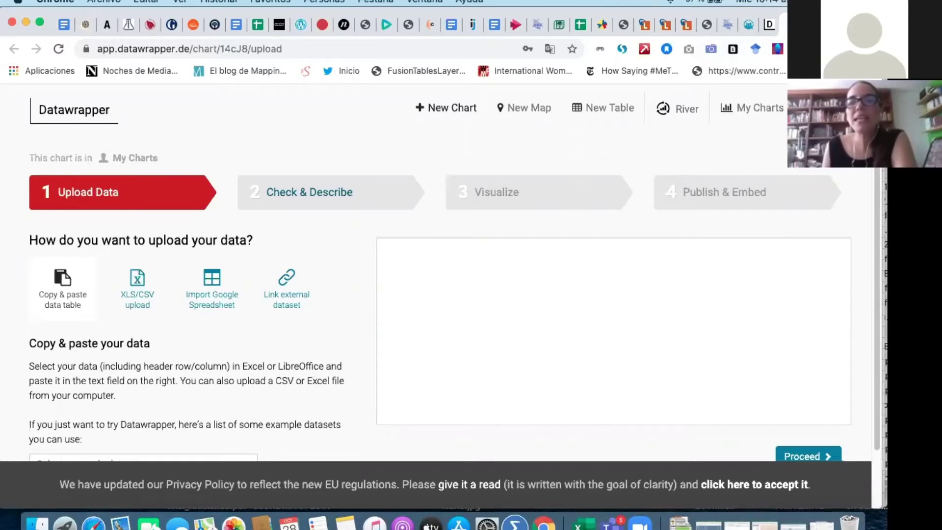
# Open the existing table "Raciones del PAE para preparar en casa" from the recent charts.
pyautogui.scroll(-1, 361, 216)
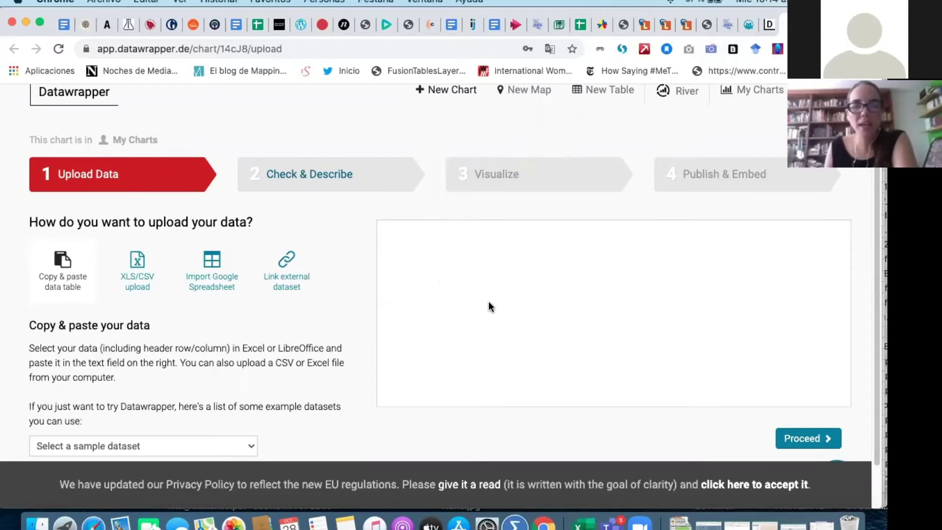
pyautogui.scroll(1, 493, 301)
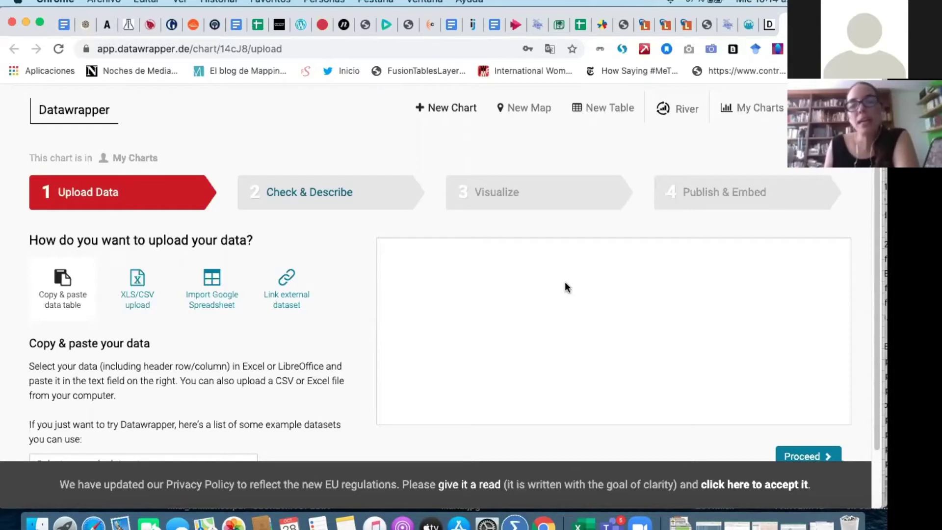
pyautogui.scroll(-1, 564, 283)
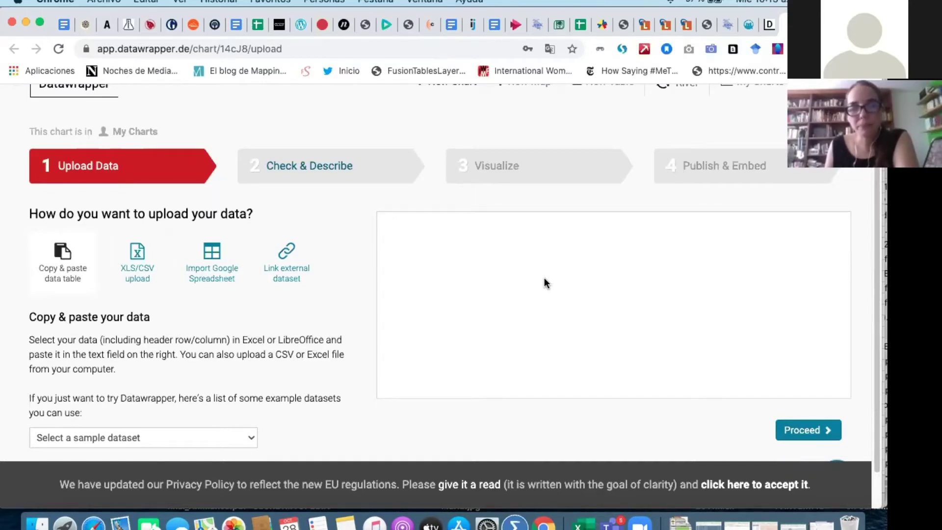
pyautogui.scroll(2, 533, 314)
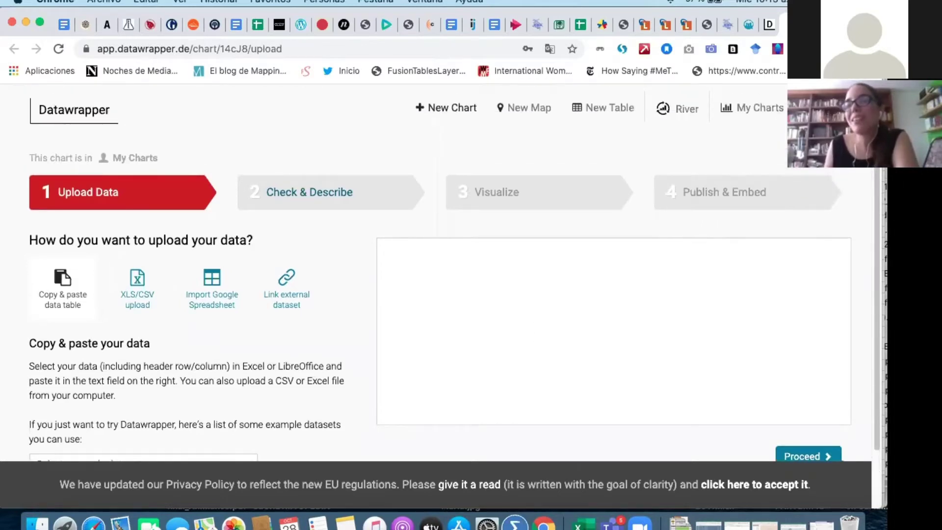
pyautogui.moveTo(756, 108)
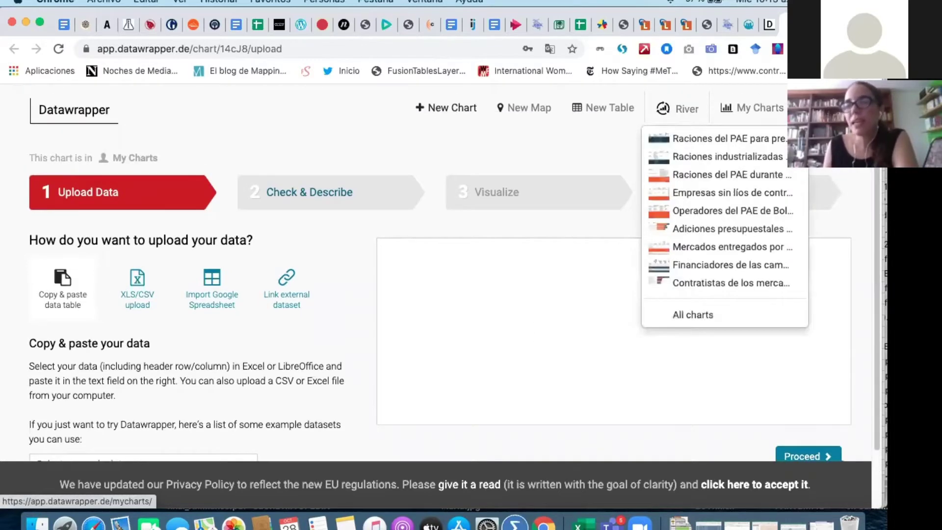
pyautogui.click(736, 139)
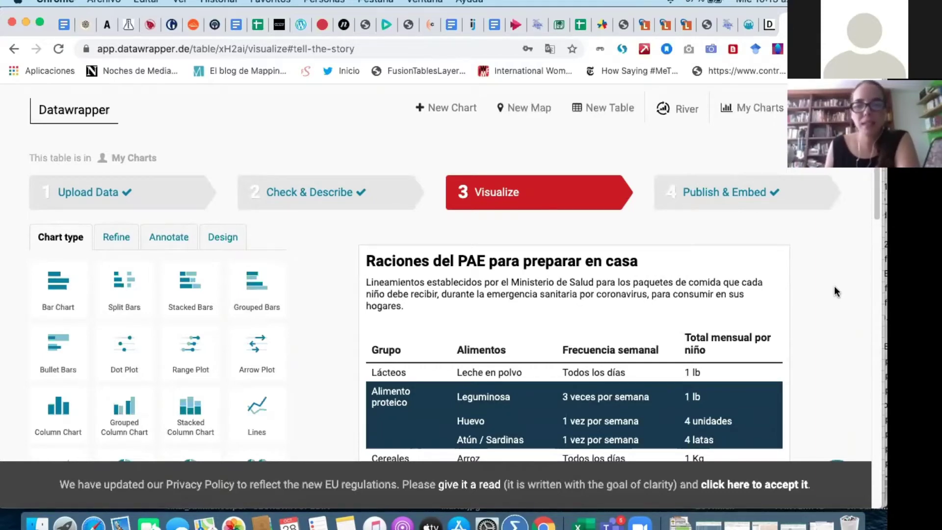
# Look through the finished food rations table, from its title to its footnotes, alongside the available chart types.
pyautogui.scroll(-5, 838, 291)
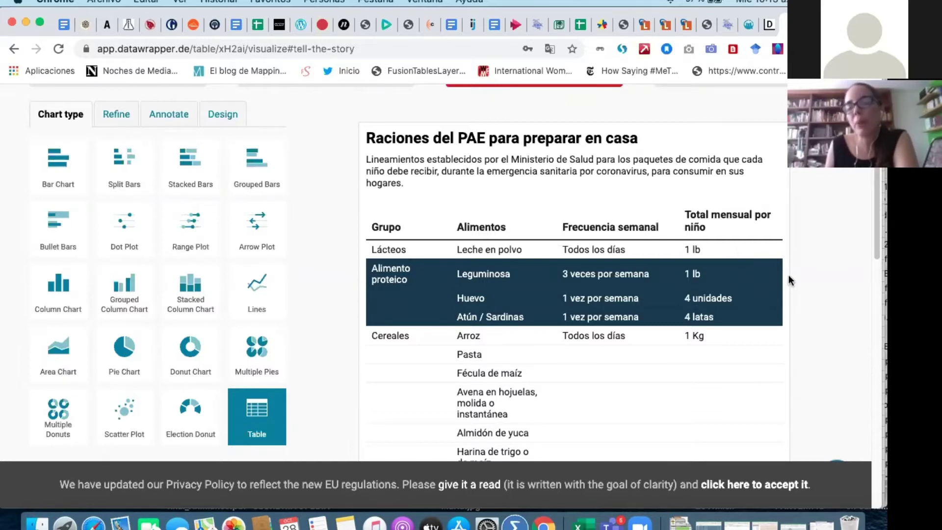
pyautogui.scroll(-1, 788, 271)
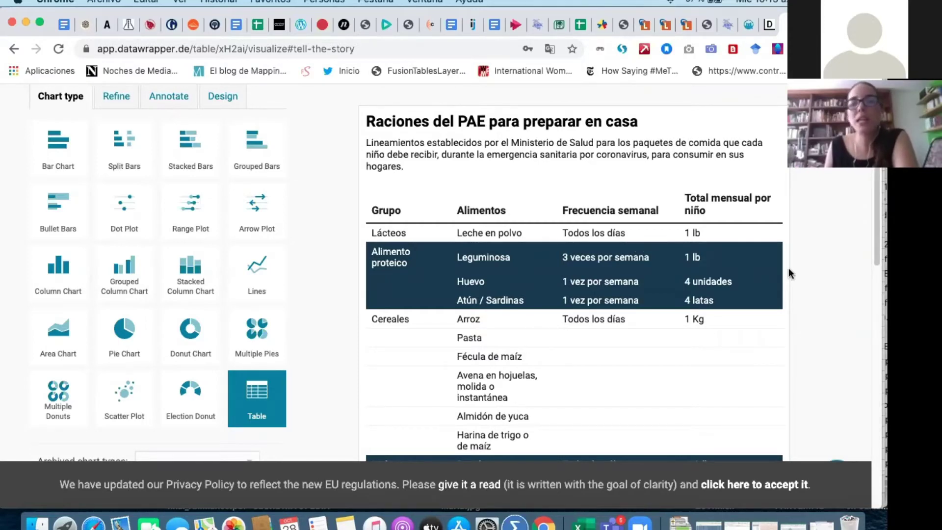
pyautogui.scroll(-5, 588, 276)
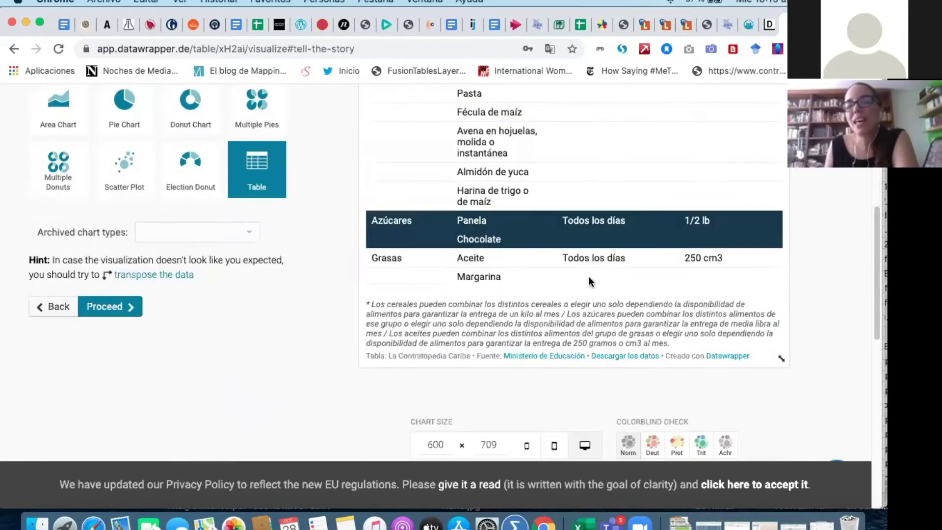
pyautogui.scroll(3, 769, 311)
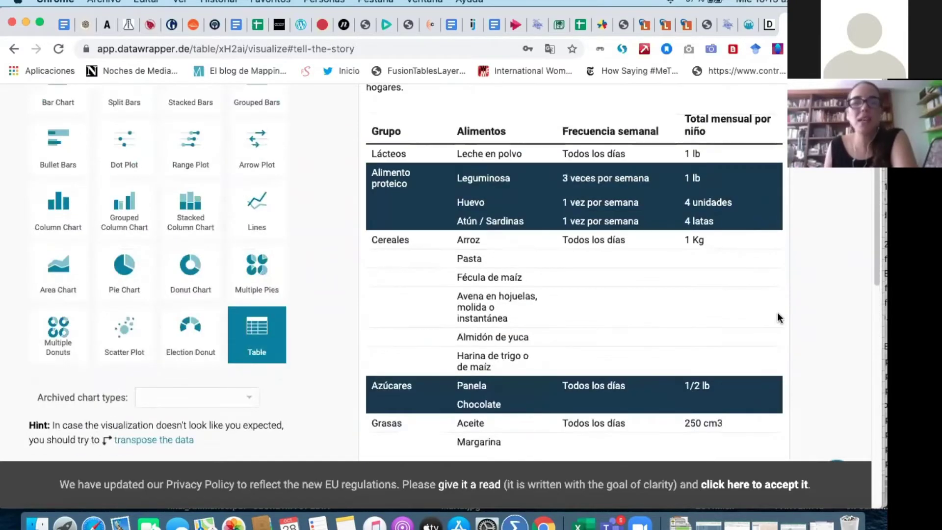
pyautogui.scroll(1, 824, 320)
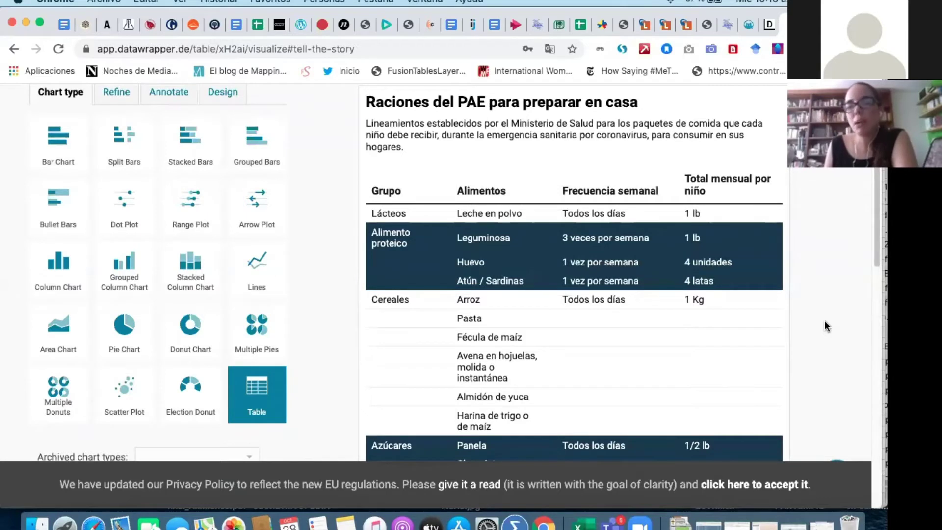
pyautogui.scroll(1, 825, 320)
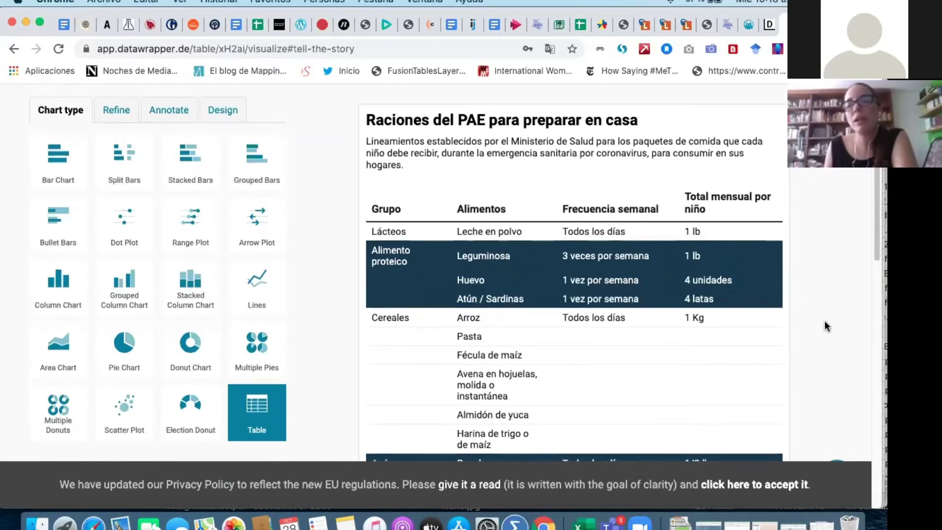
pyautogui.scroll(3, 826, 320)
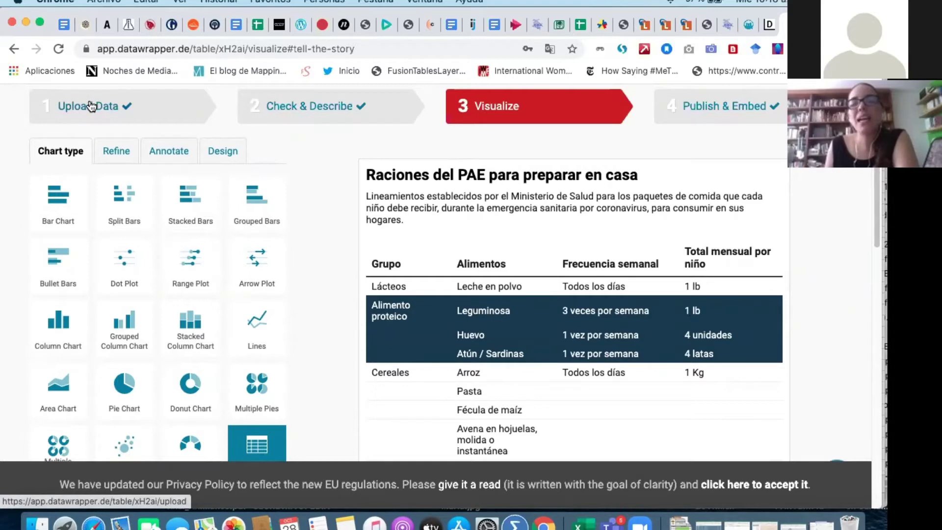
# Go back to the table's data upload stage and review all rows of the pasted source data.
pyautogui.click(91, 106)
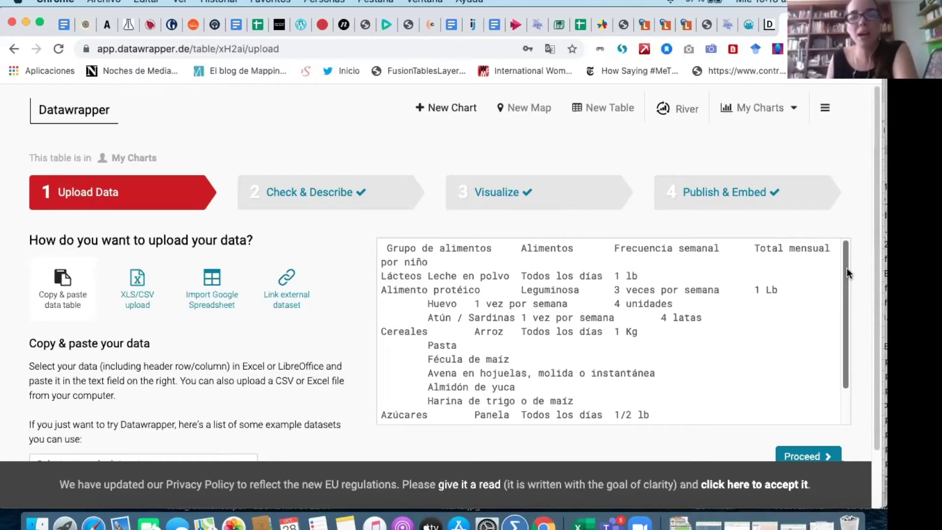
pyautogui.scroll(-1, 499, 320)
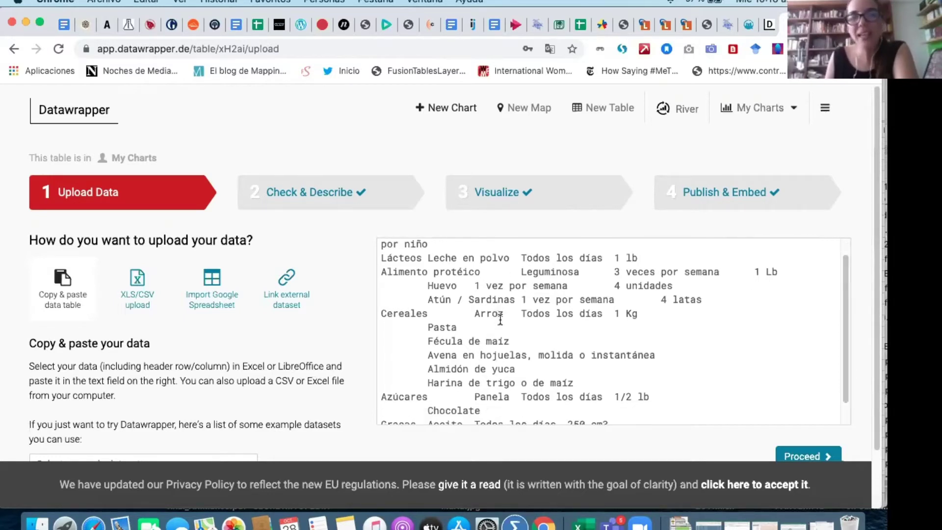
pyautogui.scroll(-1, 241, 278)
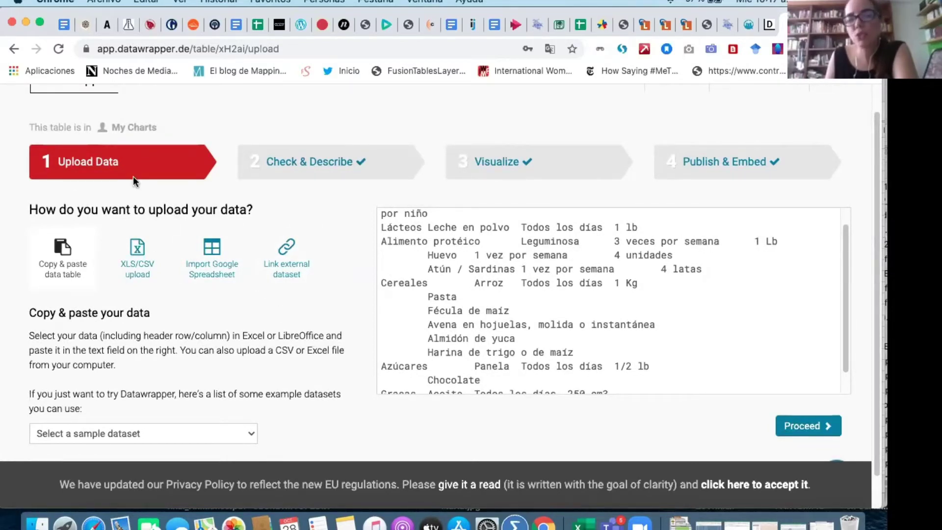
pyautogui.scroll(1, 569, 325)
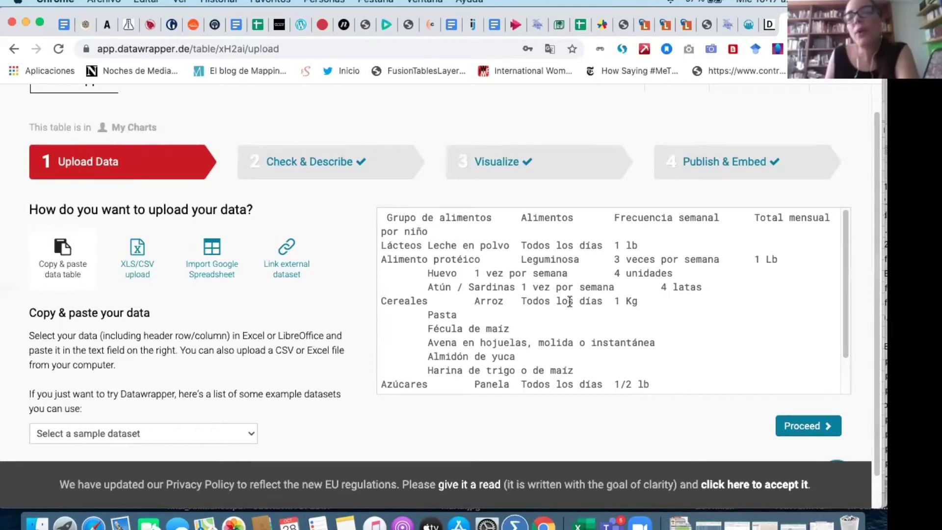
pyautogui.scroll(-5, 481, 223)
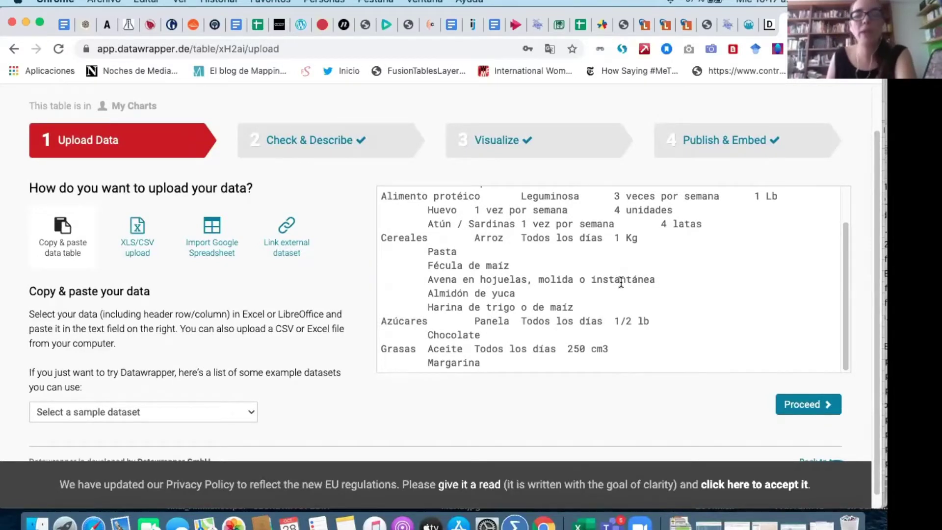
pyautogui.scroll(3, 625, 290)
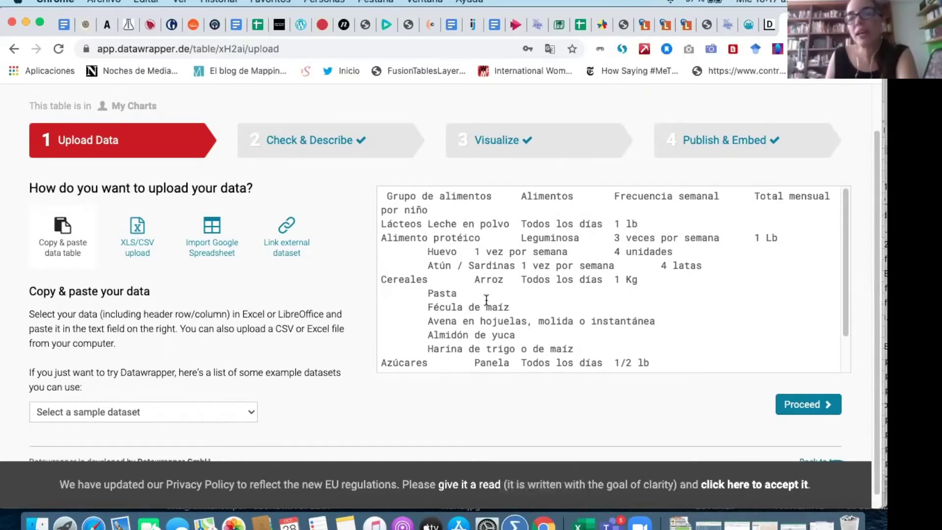
pyautogui.scroll(-3, 497, 289)
pyautogui.scroll(-1, 508, 287)
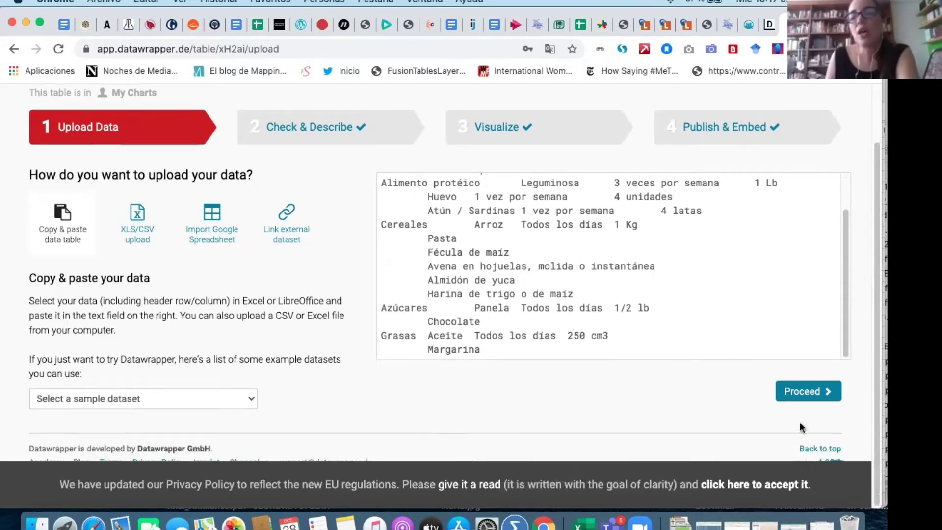
# Proceed to the Check & Describe stage and examine the table's rows, columns and output locale settings.
pyautogui.click(815, 395)
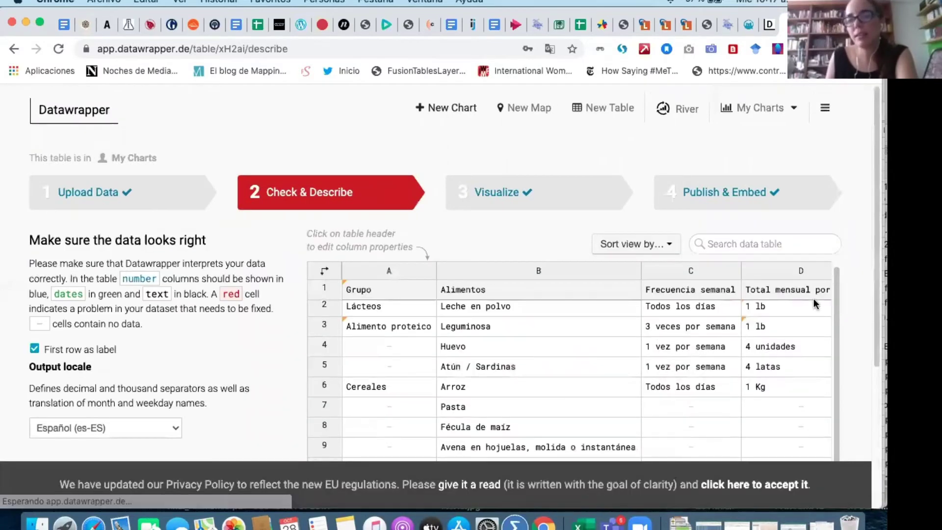
pyautogui.scroll(-3, 856, 267)
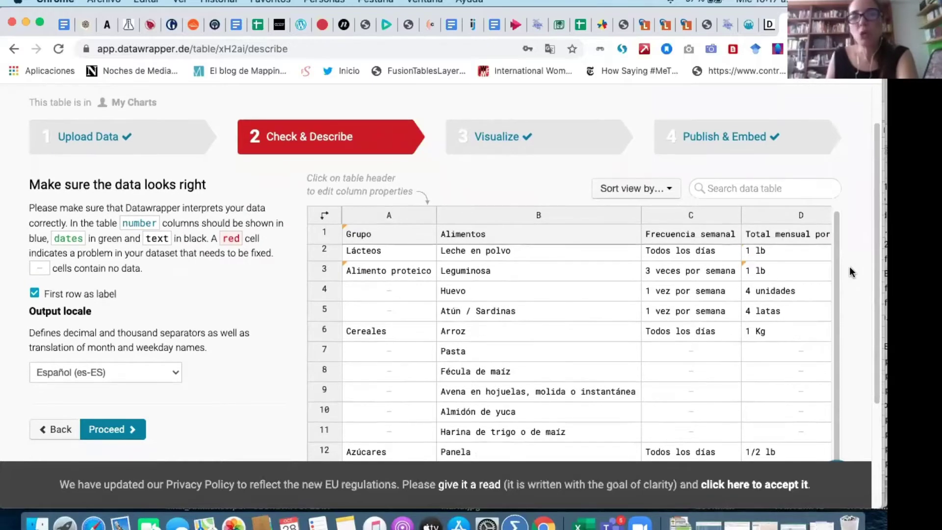
pyautogui.scroll(3, 850, 267)
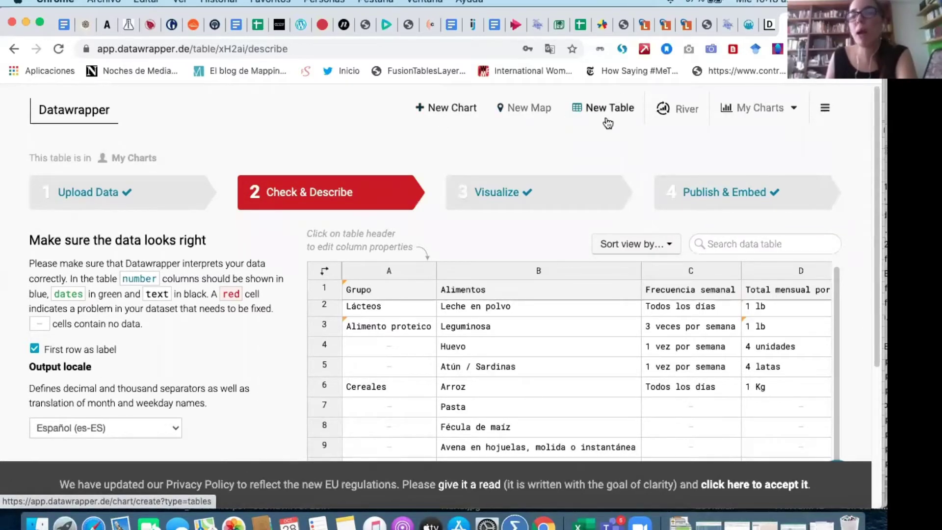
pyautogui.scroll(-1, 180, 249)
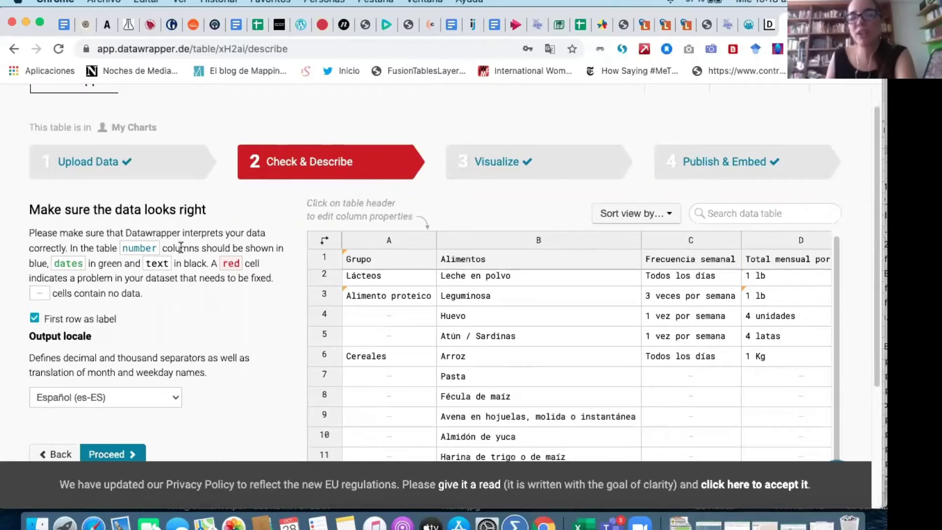
pyautogui.scroll(-4, 180, 248)
pyautogui.scroll(-2, 405, 296)
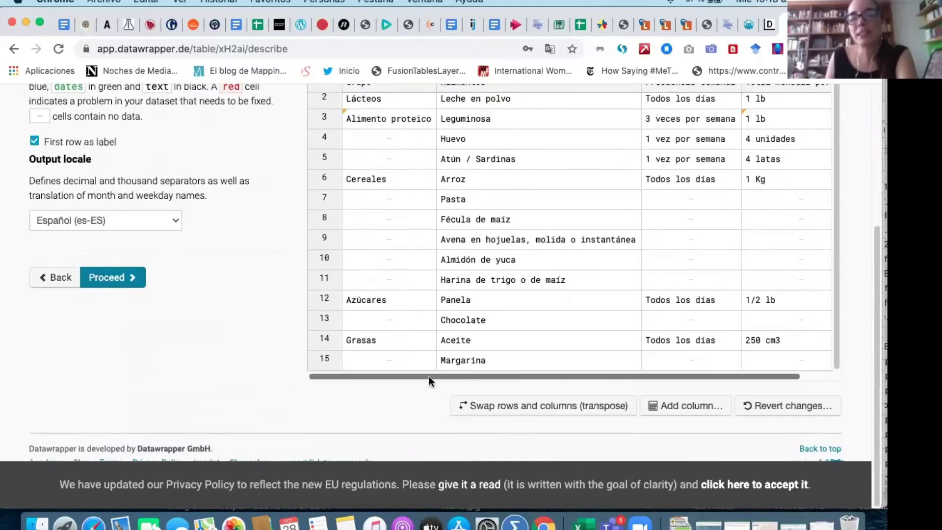
pyautogui.hscroll(2, 420, 374)
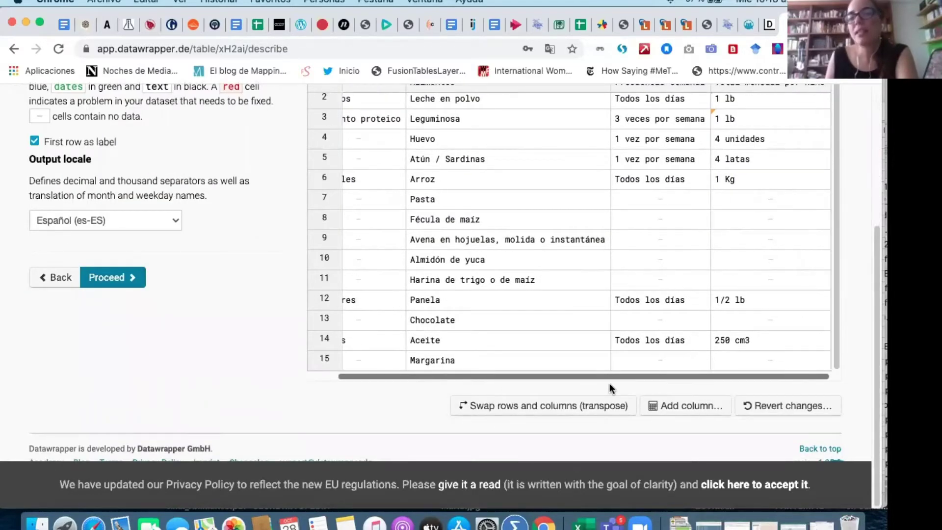
pyautogui.hscroll(-2, 431, 381)
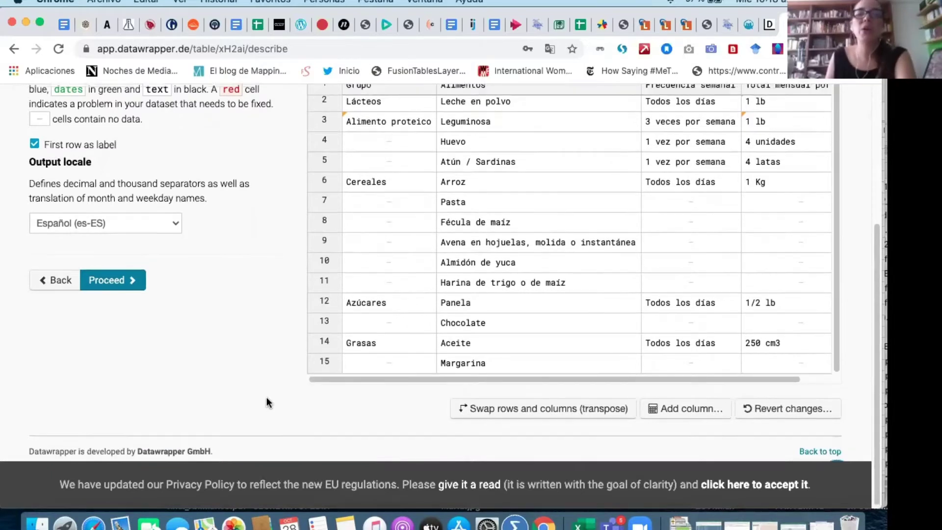
pyautogui.scroll(1, 266, 397)
pyautogui.scroll(1, 423, 360)
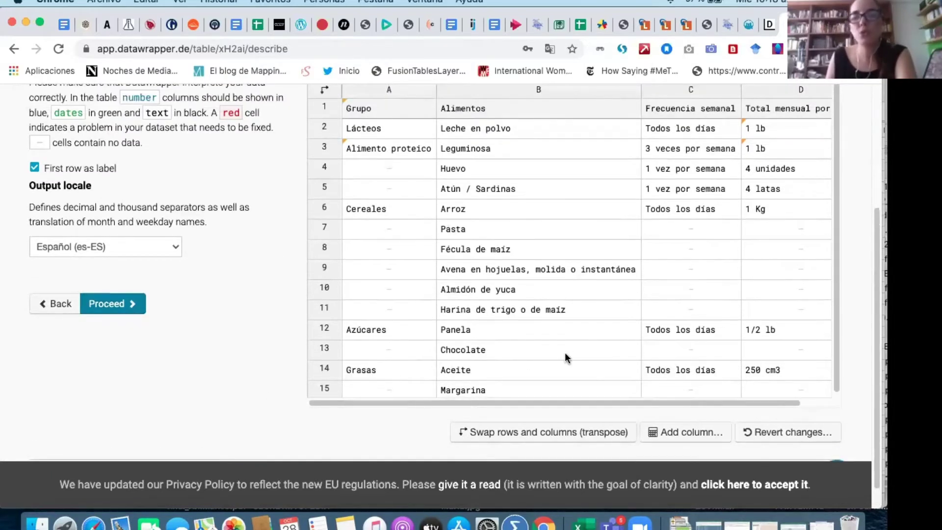
pyautogui.scroll(1, 566, 357)
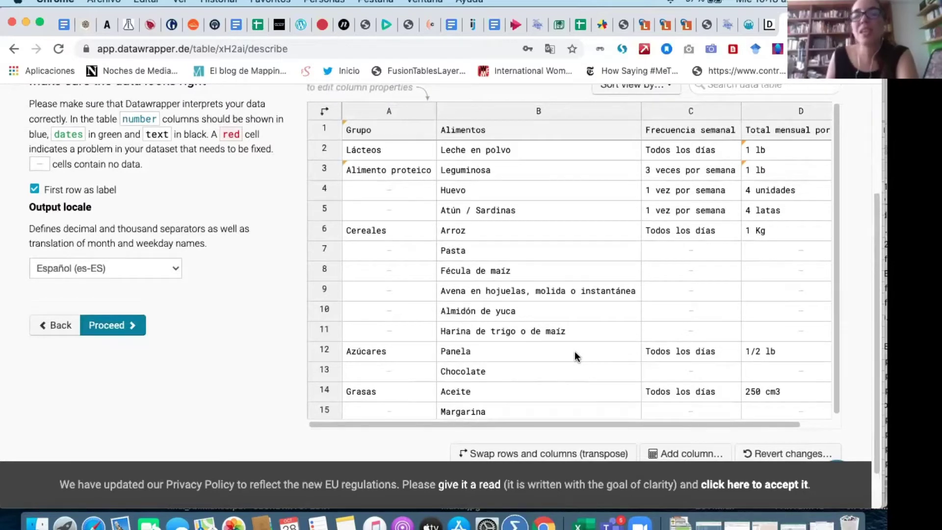
pyautogui.scroll(1, 576, 352)
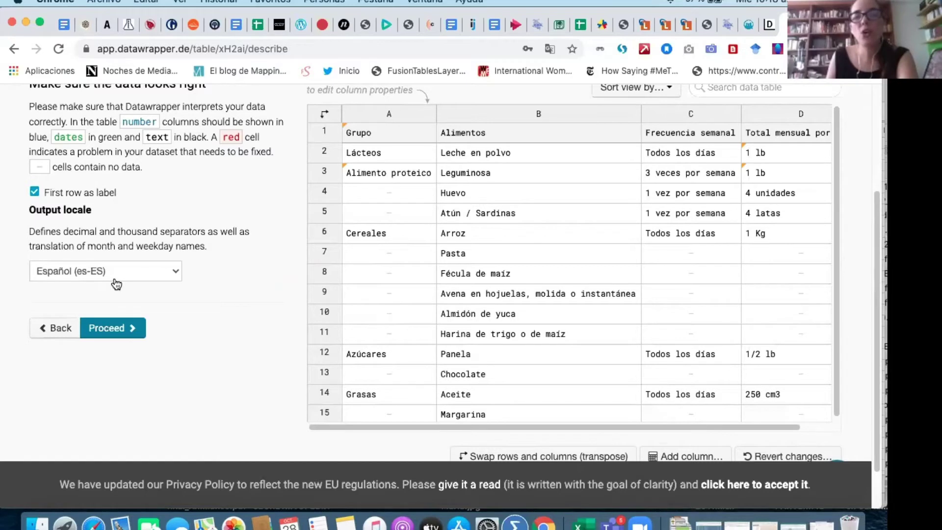
# Proceed to the Visualize stage and look through the food rations table preview from its title to the Grasas group.
pyautogui.click(116, 333)
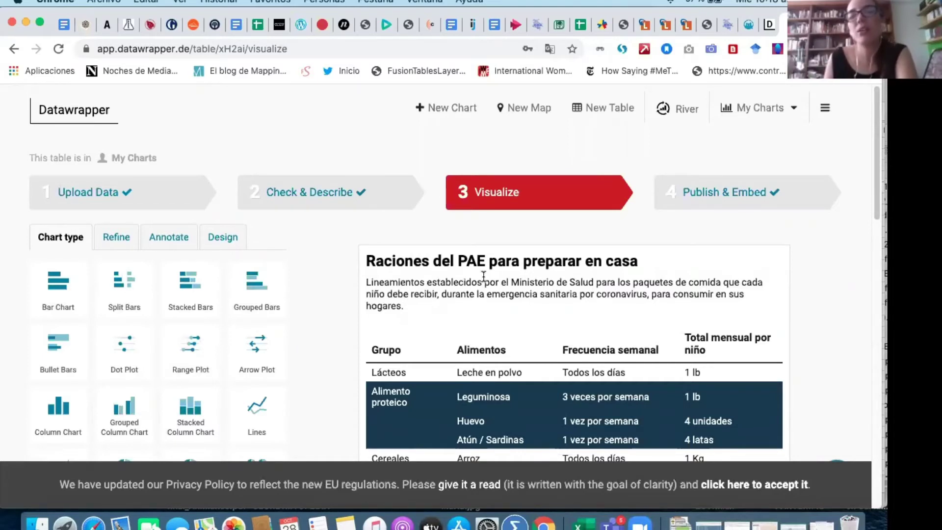
pyautogui.scroll(-1, 517, 305)
pyautogui.scroll(-1, 517, 306)
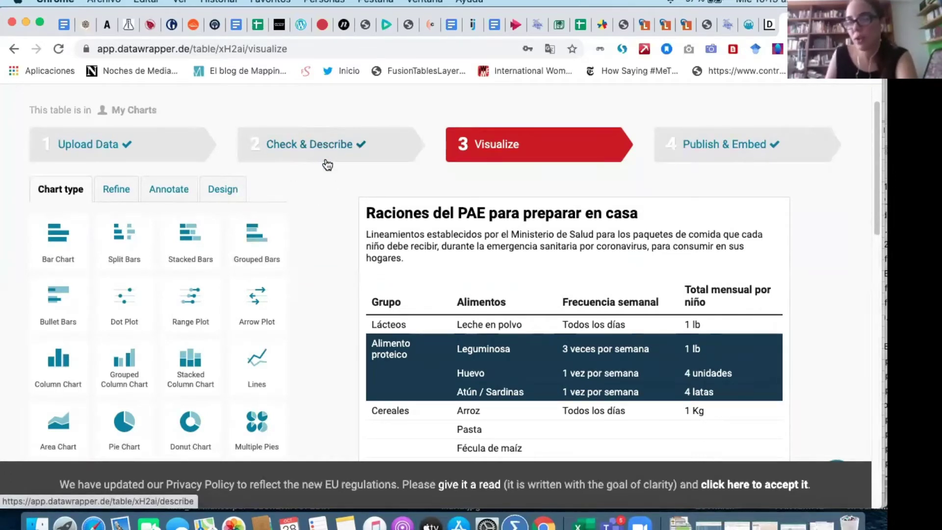
pyautogui.scroll(-2, 311, 219)
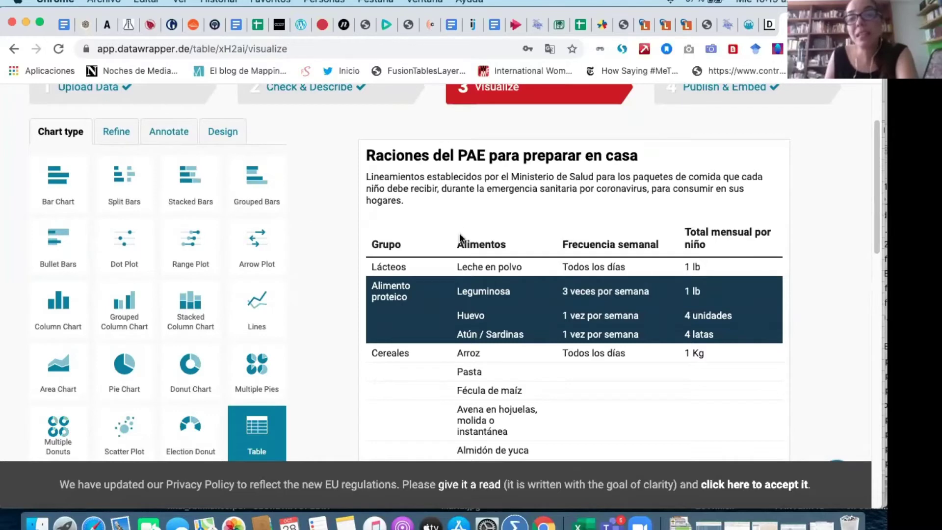
pyautogui.scroll(-4, 521, 249)
pyautogui.scroll(-5, 369, 237)
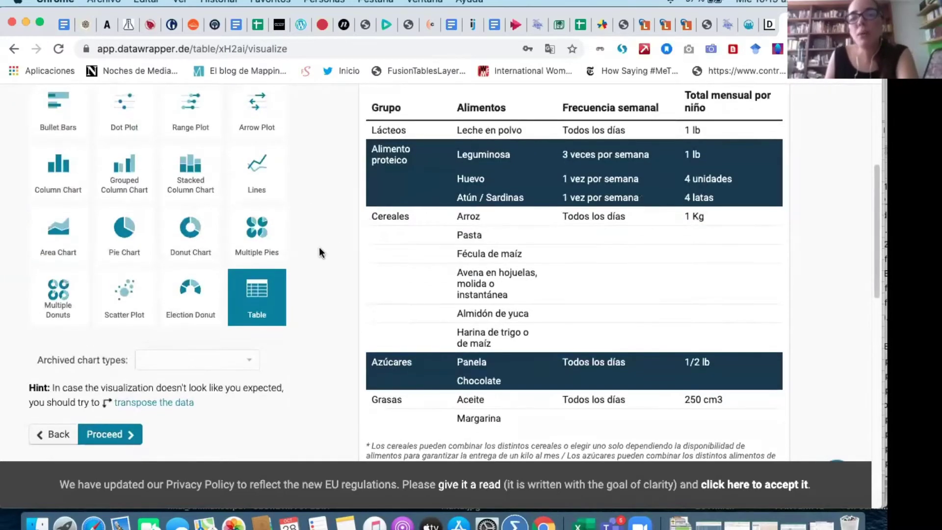
pyautogui.scroll(5, 368, 324)
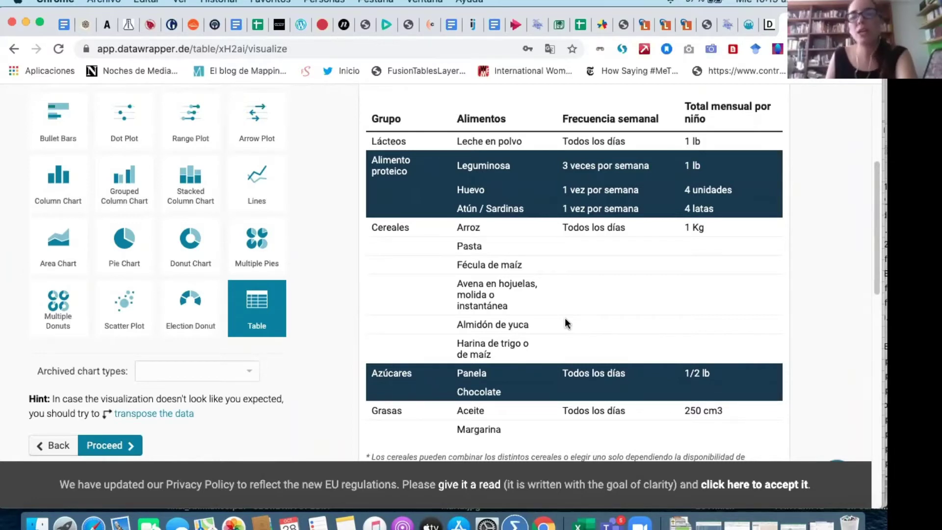
pyautogui.scroll(1, 614, 339)
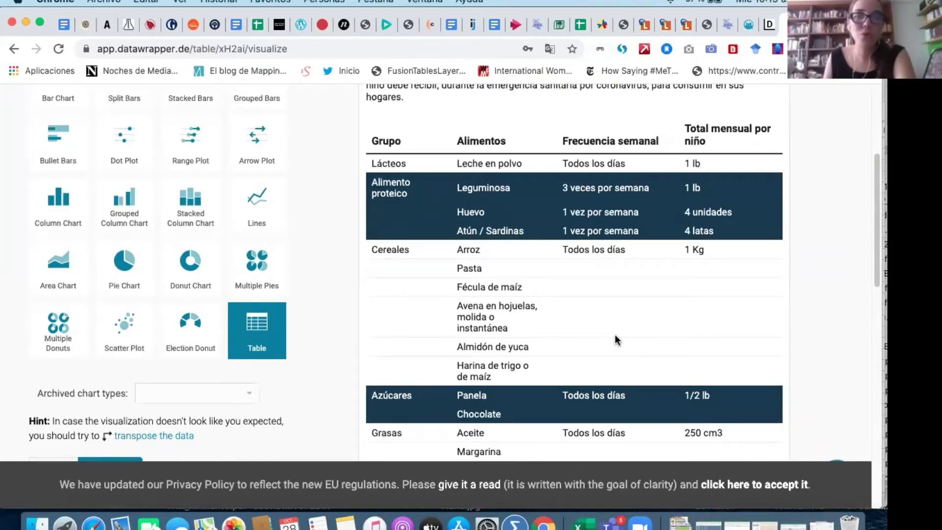
pyautogui.scroll(-1, 567, 317)
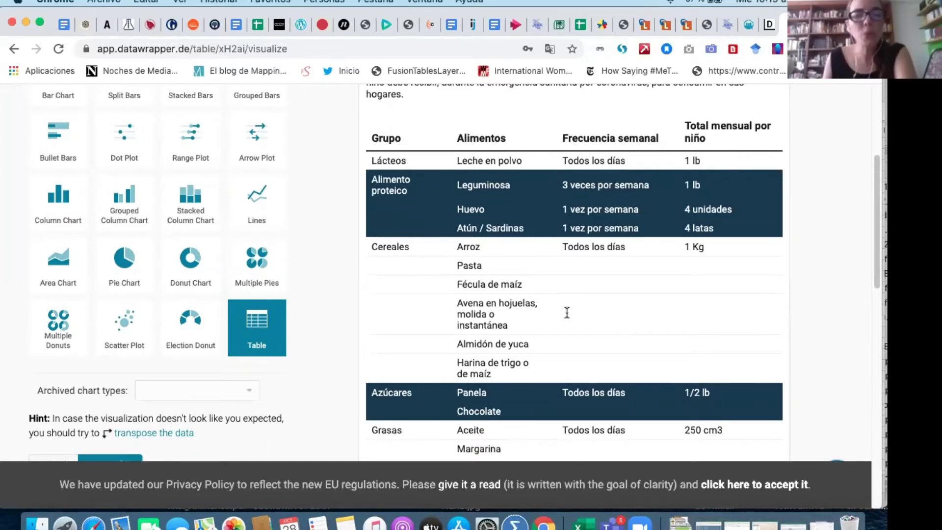
pyautogui.scroll(-3, 564, 314)
pyautogui.scroll(5, 494, 317)
pyautogui.scroll(10, 494, 317)
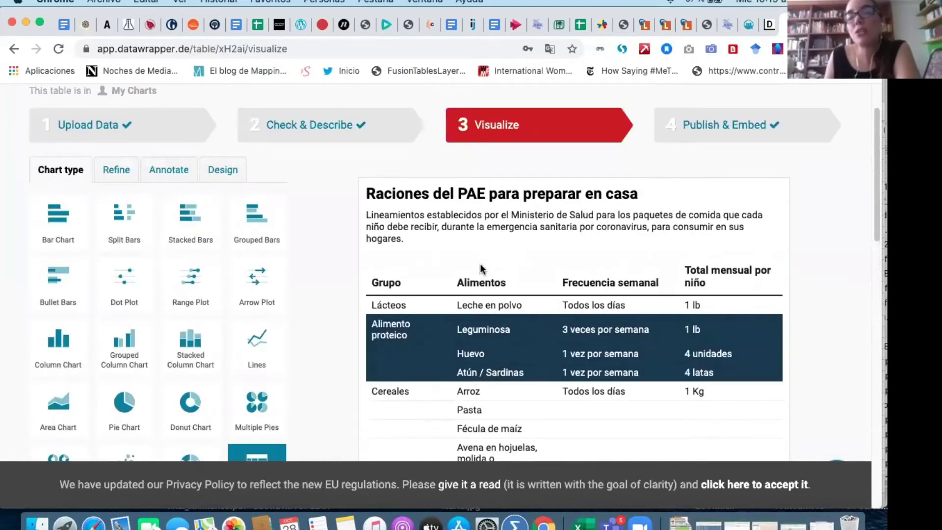
# Examine the available chart types, from Bar Chart to Table, alongside the table preview.
pyautogui.scroll(-3, 467, 270)
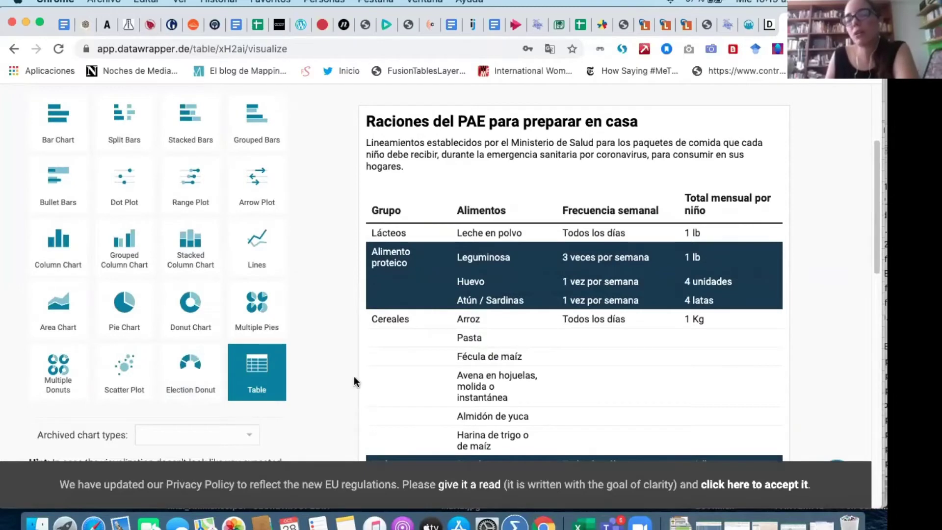
pyautogui.scroll(5, 354, 377)
pyautogui.scroll(-1, 490, 339)
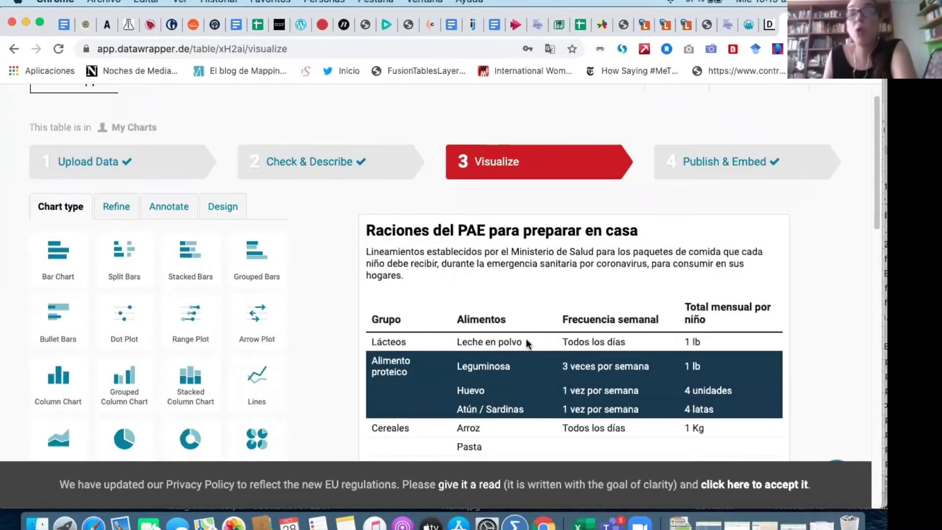
pyautogui.scroll(-1, 526, 341)
pyautogui.scroll(-3, 437, 336)
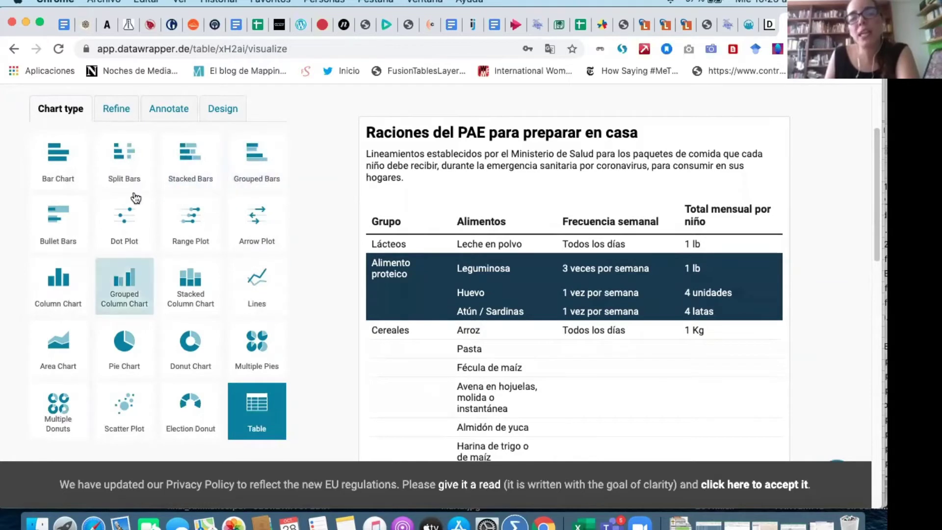
pyautogui.scroll(-2, 341, 319)
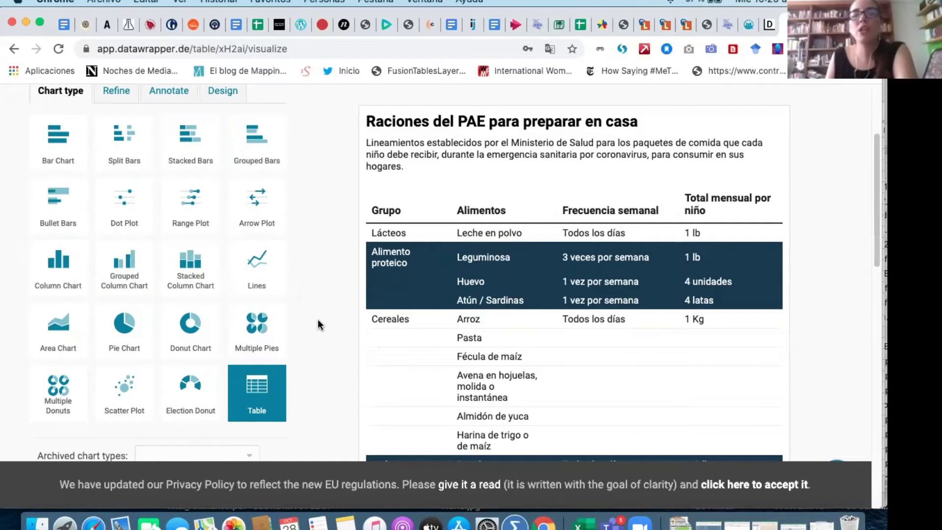
pyautogui.scroll(-1, 370, 295)
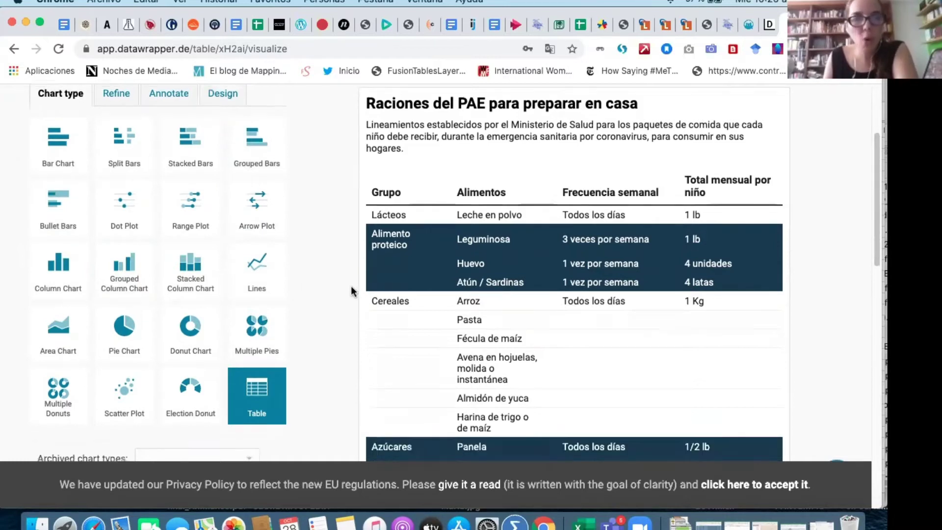
pyautogui.scroll(1, 367, 278)
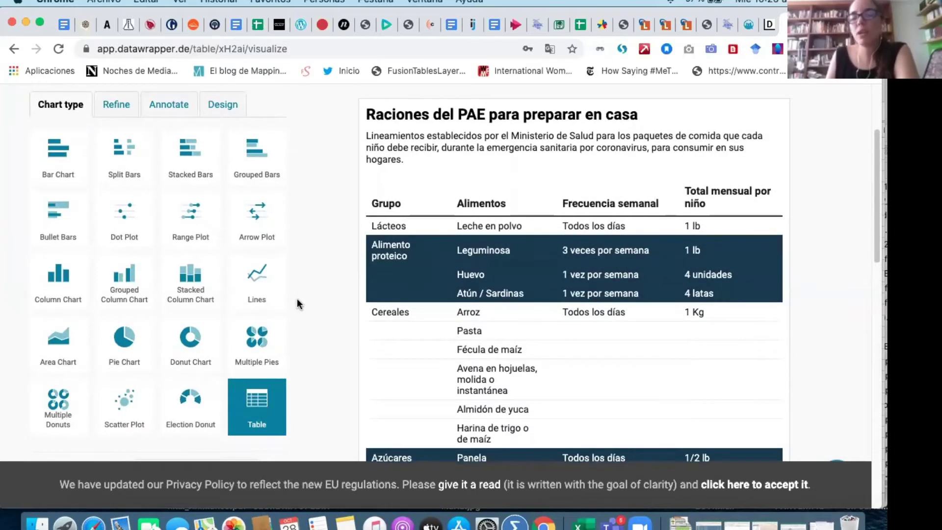
# Open the Refine settings and switch the table's compact layout off and back on to compare row spacing.
pyautogui.click(114, 103)
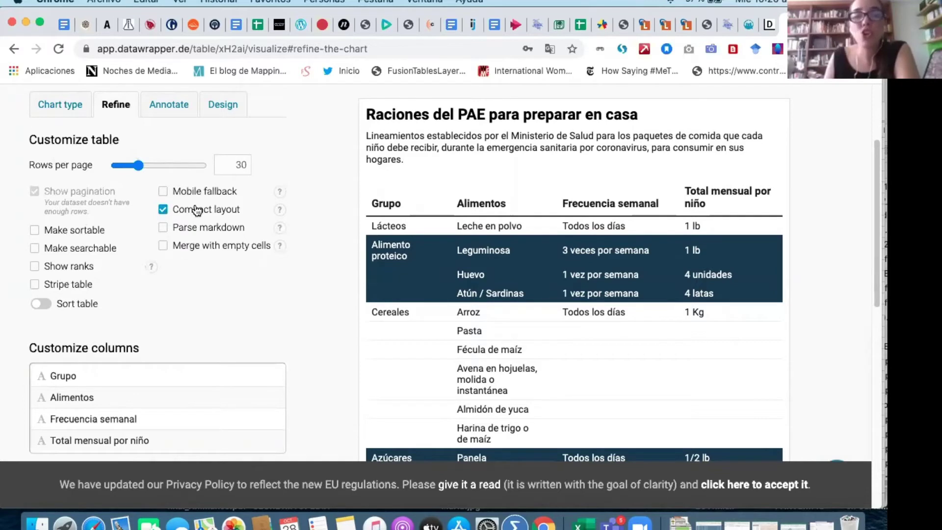
pyautogui.click(163, 211)
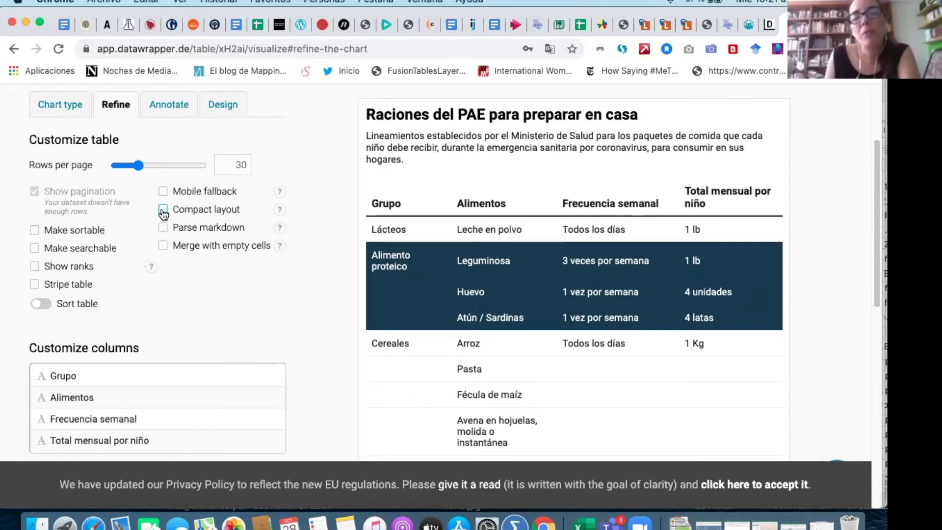
pyautogui.click(164, 210)
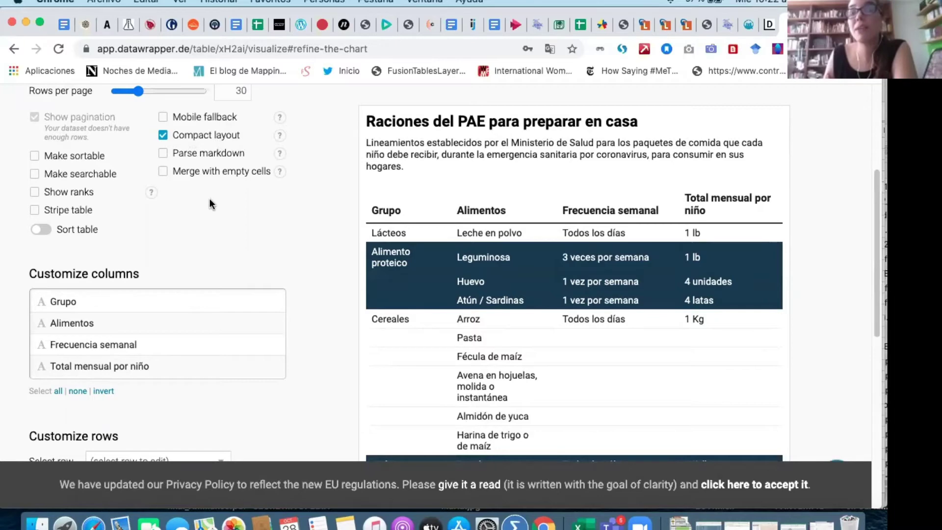
# Look through the column, row and header customization options while comparing them with the table preview.
pyautogui.scroll(-3, 210, 203)
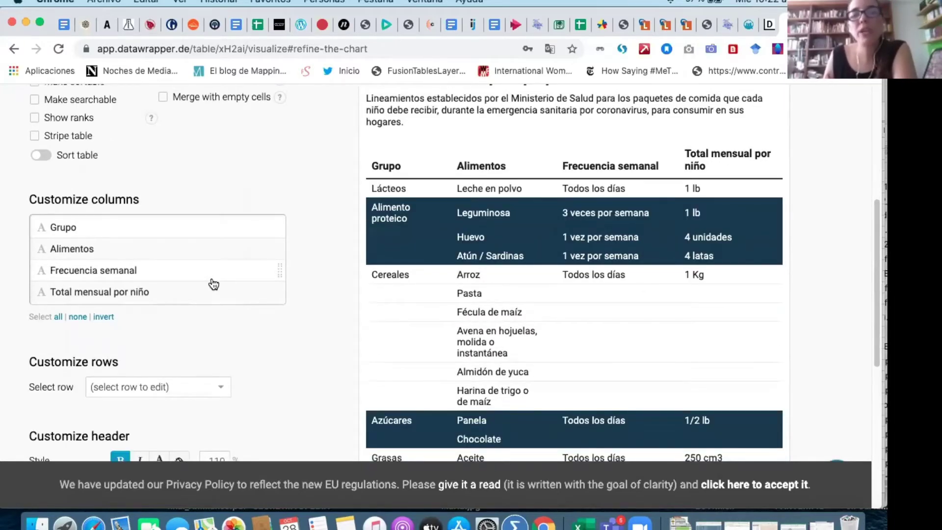
pyautogui.scroll(-1, 214, 284)
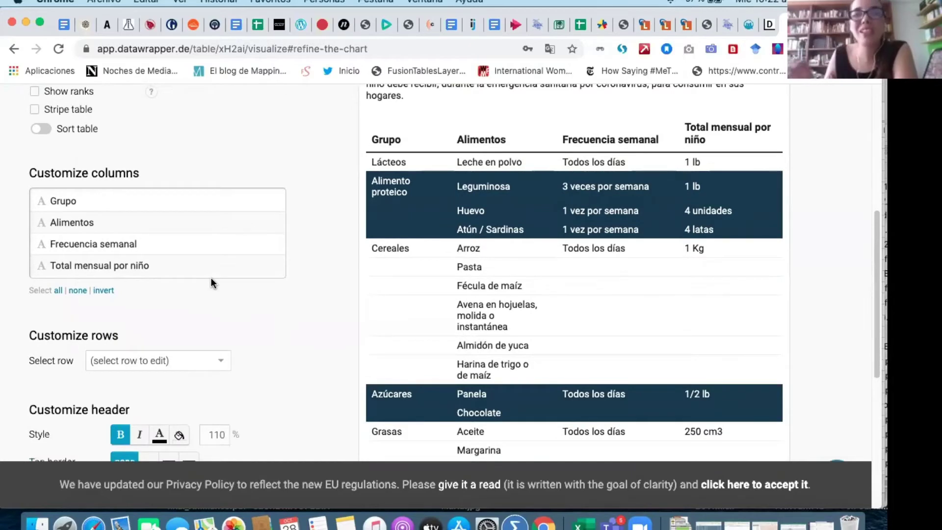
pyautogui.scroll(-3, 228, 274)
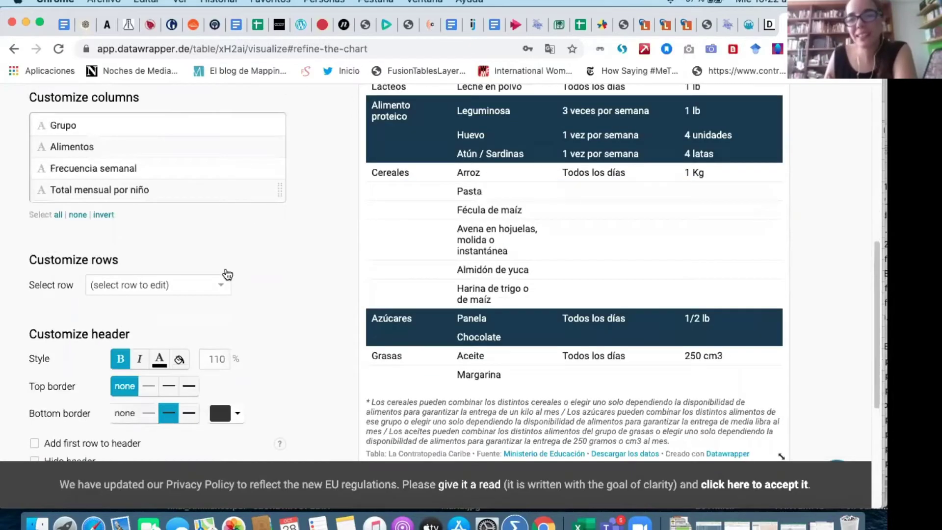
pyautogui.scroll(4, 216, 289)
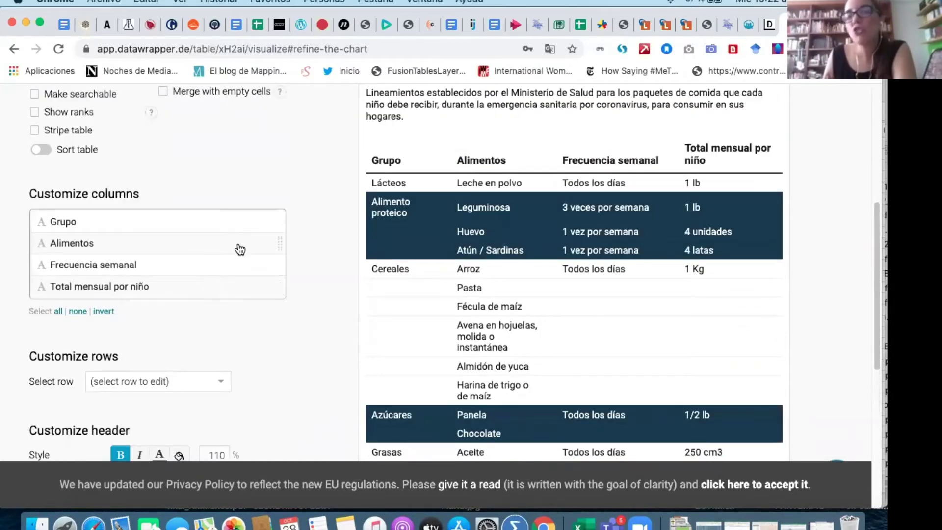
pyautogui.scroll(-1, 344, 328)
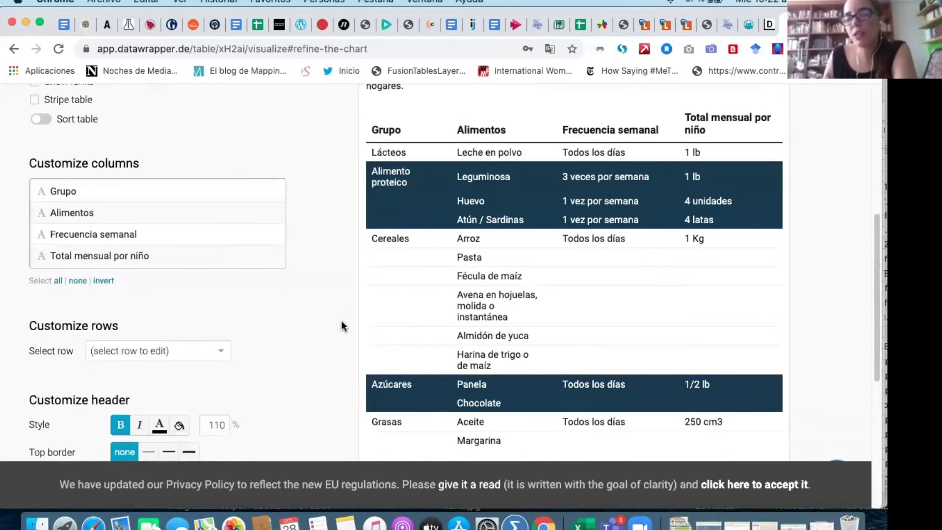
pyautogui.scroll(-1, 337, 316)
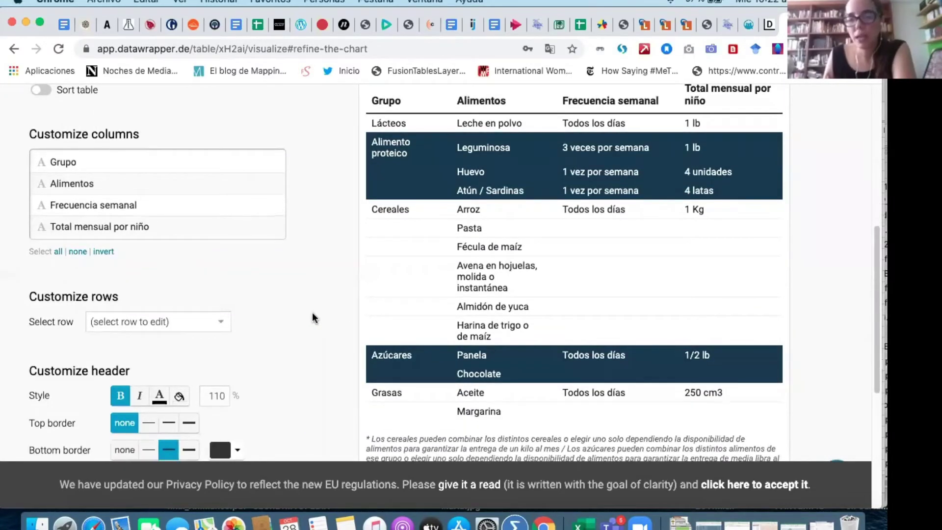
pyautogui.scroll(-1, 315, 318)
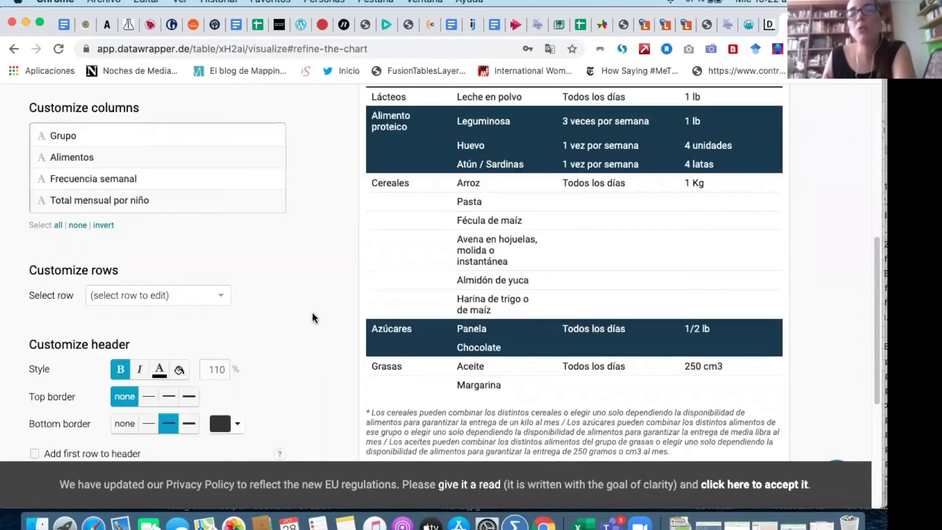
pyautogui.scroll(-1, 314, 318)
pyautogui.scroll(3, 312, 316)
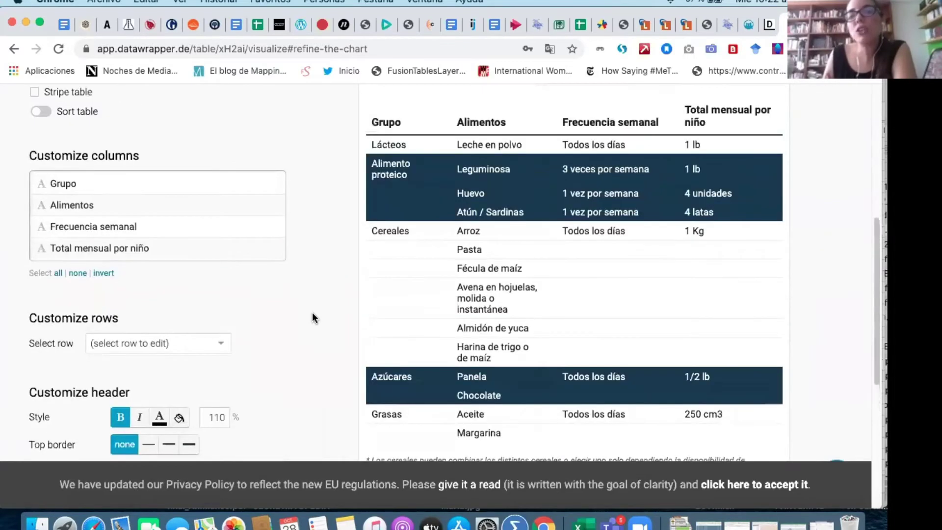
pyautogui.scroll(1, 313, 316)
pyautogui.scroll(-1, 172, 296)
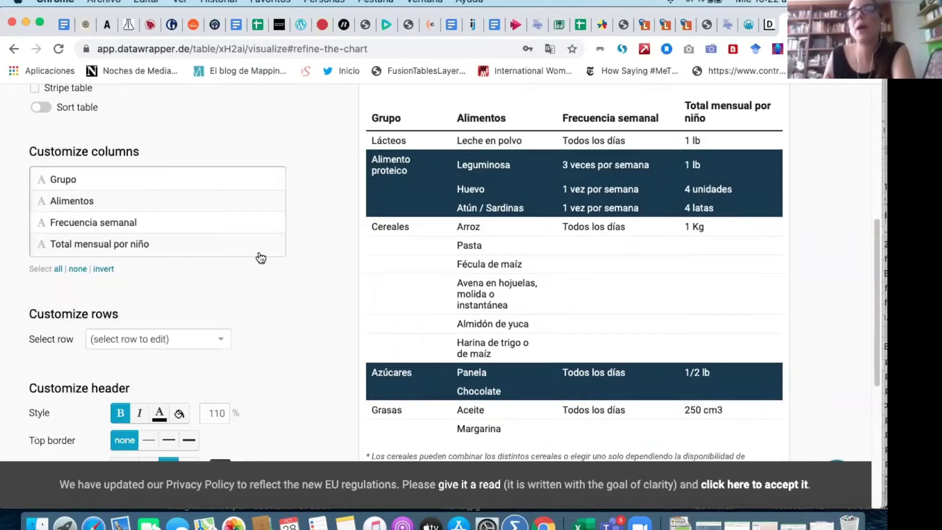
pyautogui.scroll(-2, 262, 253)
pyautogui.scroll(3, 198, 272)
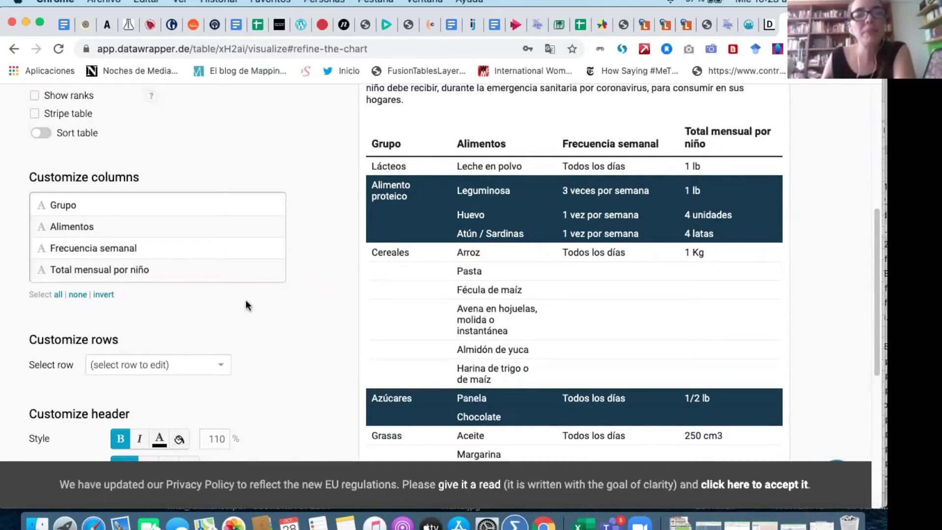
# Choose the row "Alimento proteico [2]" for customization and bring up its style and border options.
pyautogui.scroll(-1, 275, 294)
pyautogui.click(149, 364)
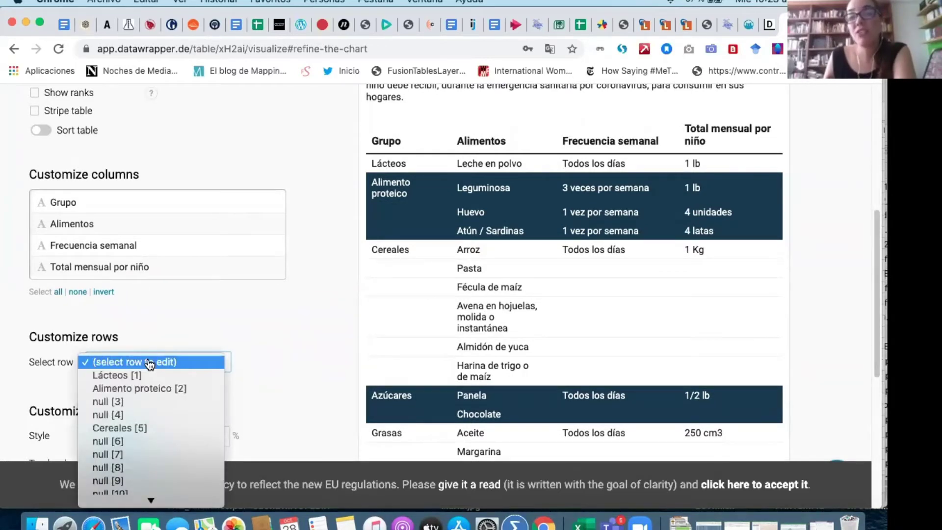
pyautogui.click(156, 390)
pyautogui.scroll(-4, 246, 367)
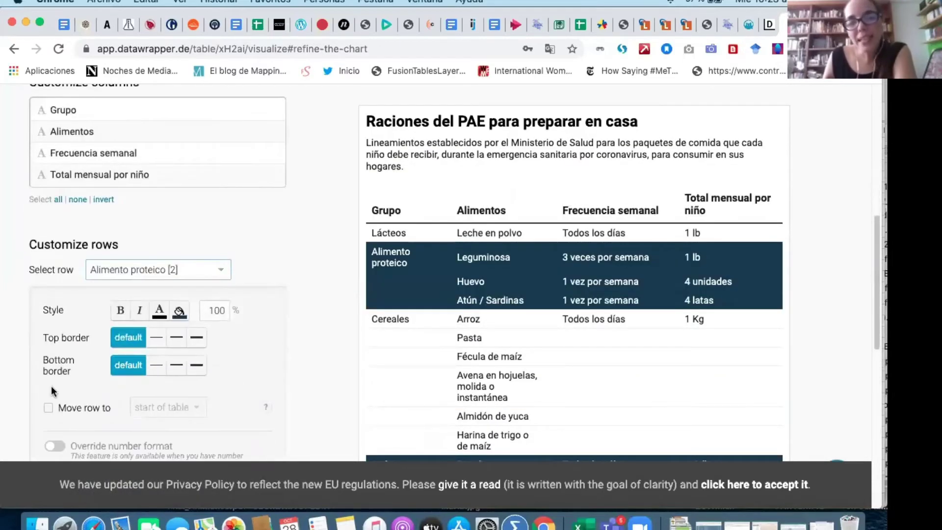
pyautogui.scroll(-1, 196, 363)
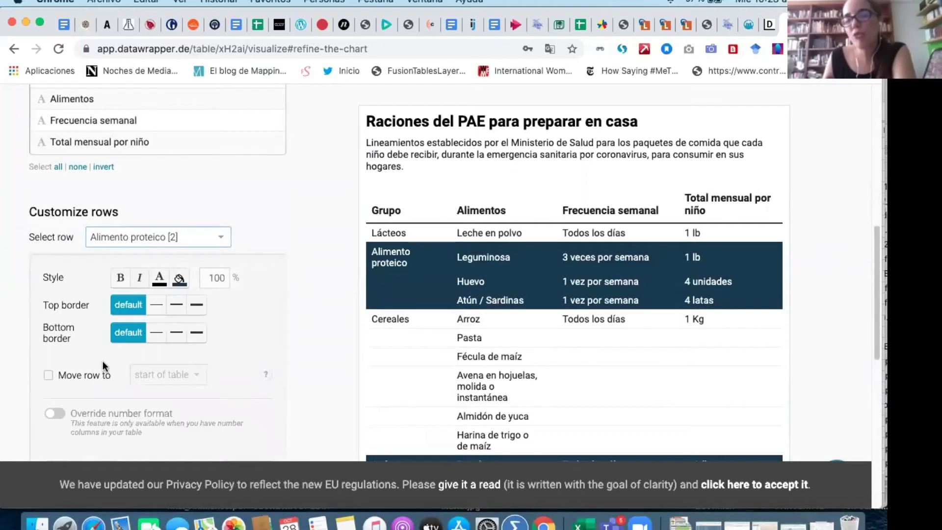
# Inspect the hex code of the Alimento proteico row's background colour, accept the same colour, and review the styled rows in the preview.
pyautogui.click(180, 280)
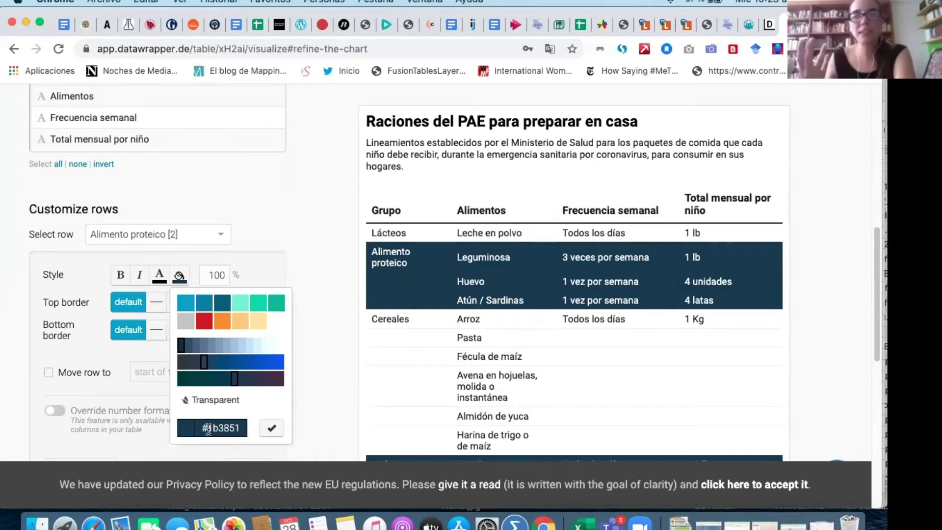
pyautogui.scroll(-2, 209, 430)
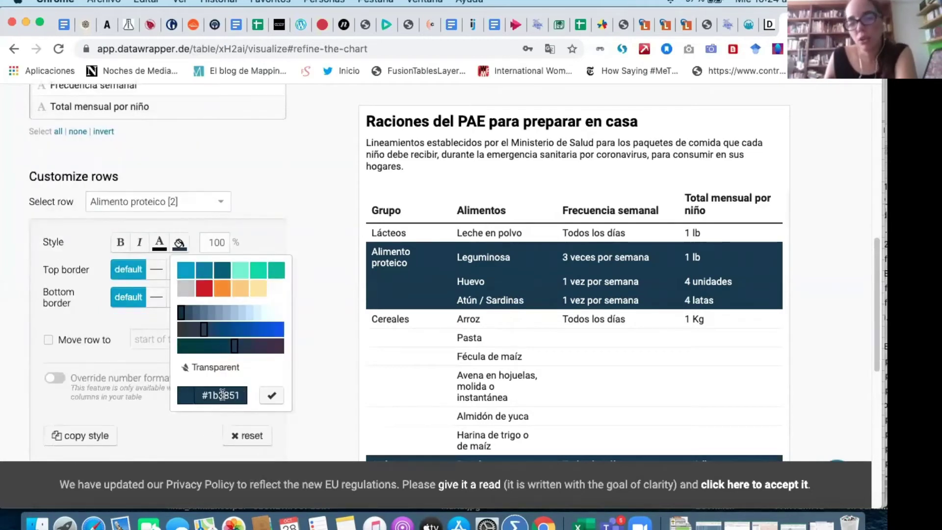
pyautogui.moveTo(206, 395); pyautogui.dragTo(236, 400)
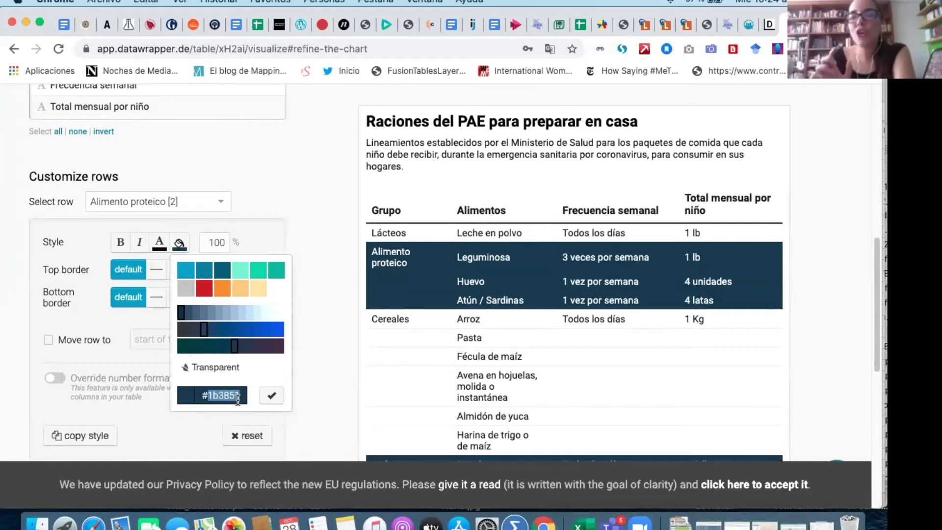
pyautogui.click(271, 395)
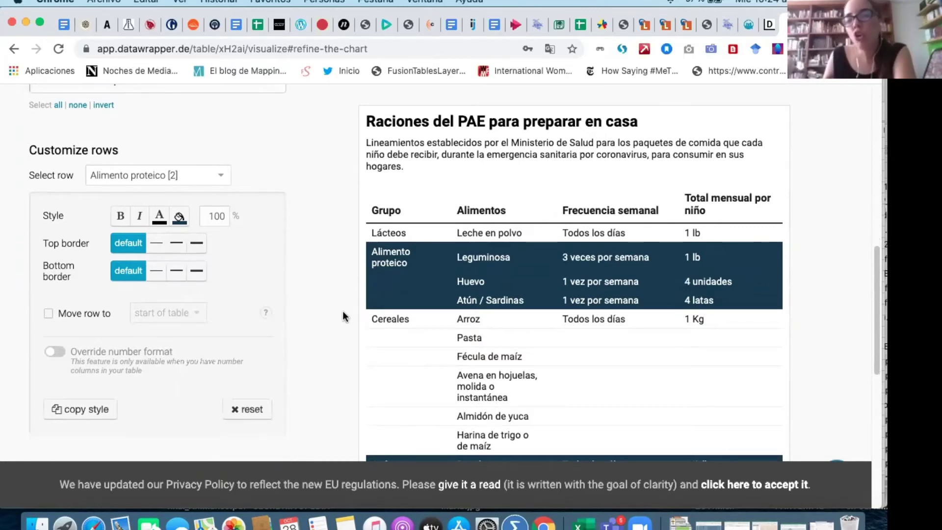
pyautogui.scroll(-3, 342, 311)
pyautogui.scroll(1, 344, 299)
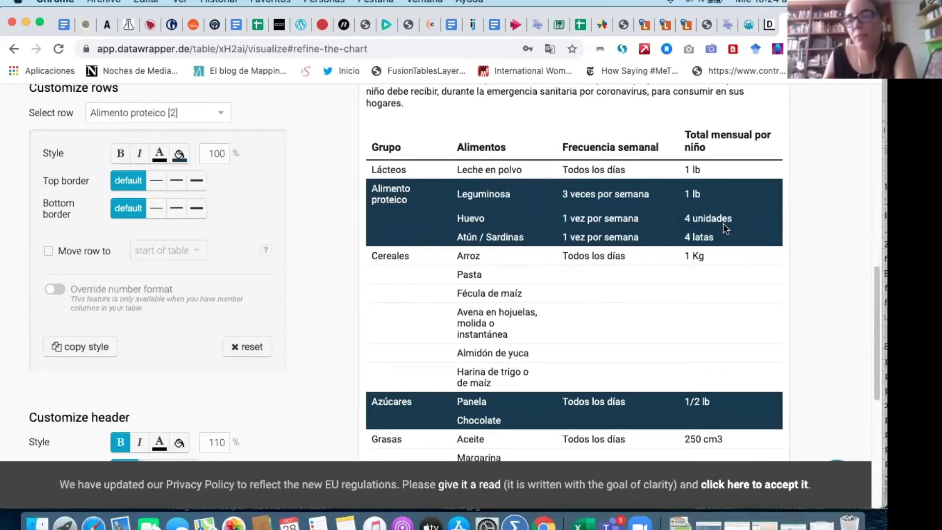
# Select the continuation rows "null [3]" and "null [4]" of the Alimento proteico group in turn to inspect their style settings.
pyautogui.scroll(1, 437, 226)
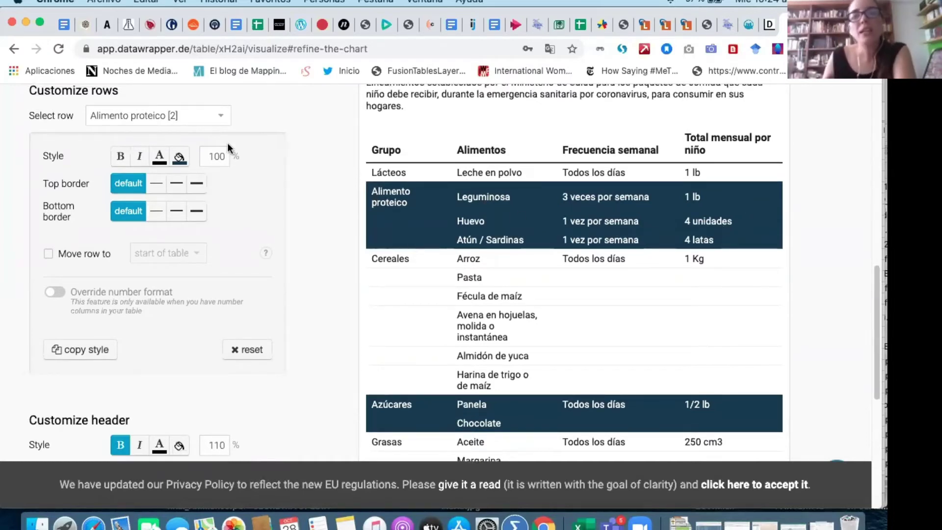
pyautogui.click(151, 117)
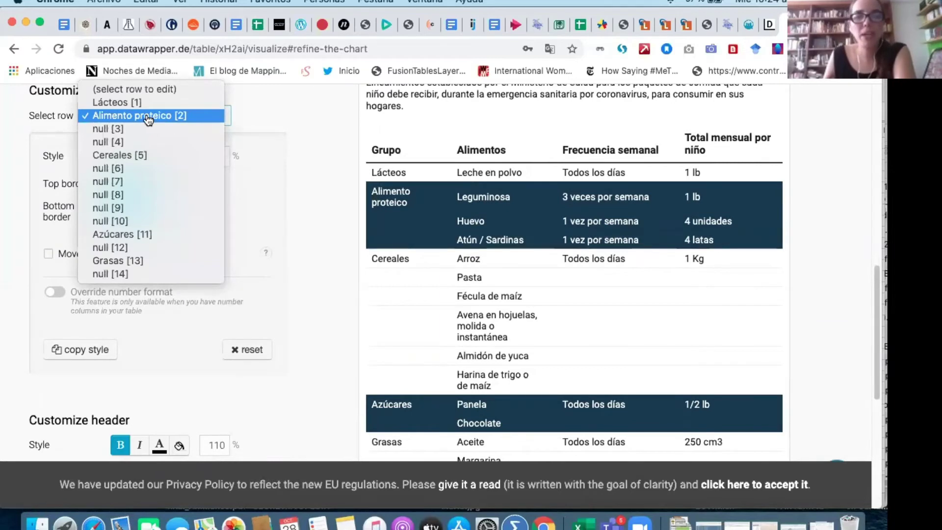
pyautogui.click(147, 130)
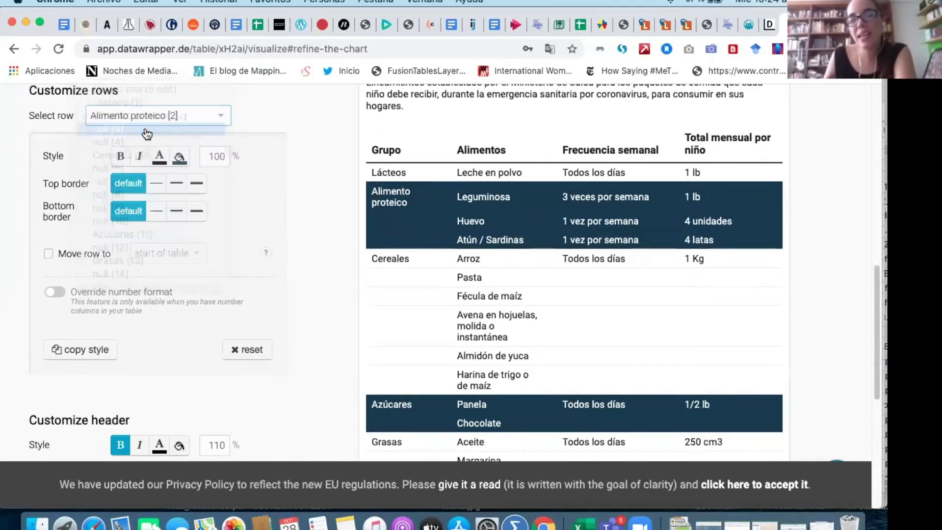
pyautogui.click(141, 117)
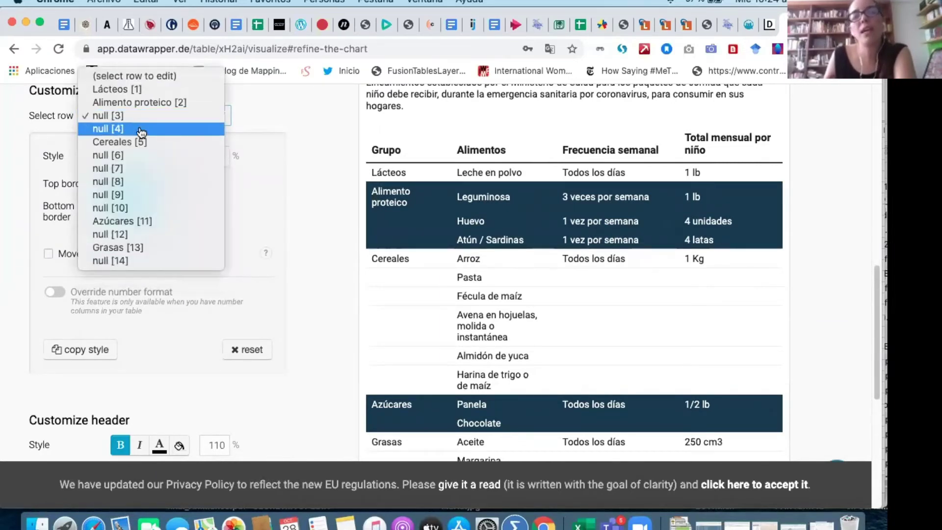
pyautogui.click(141, 130)
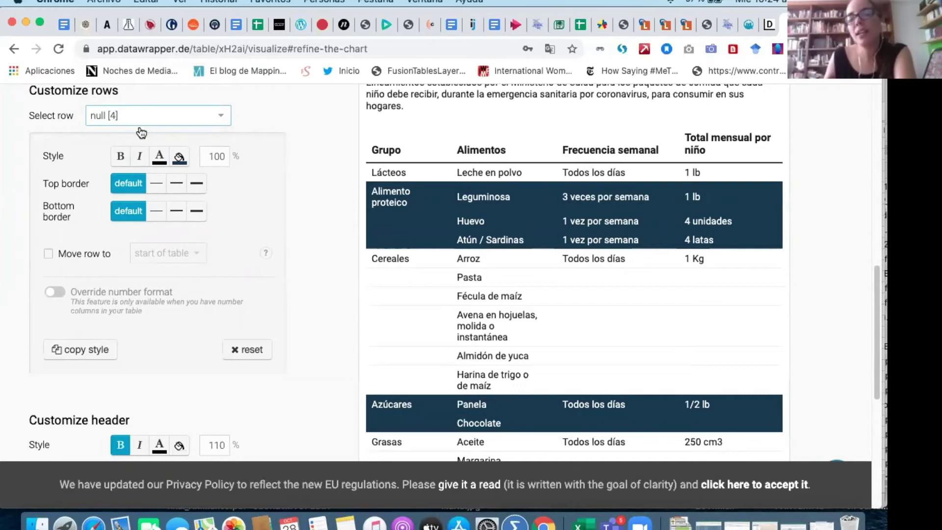
# Select the rows "Azúcares [11]" and "null [12]" in turn to inspect the styling of the sugars group.
pyautogui.click(135, 122)
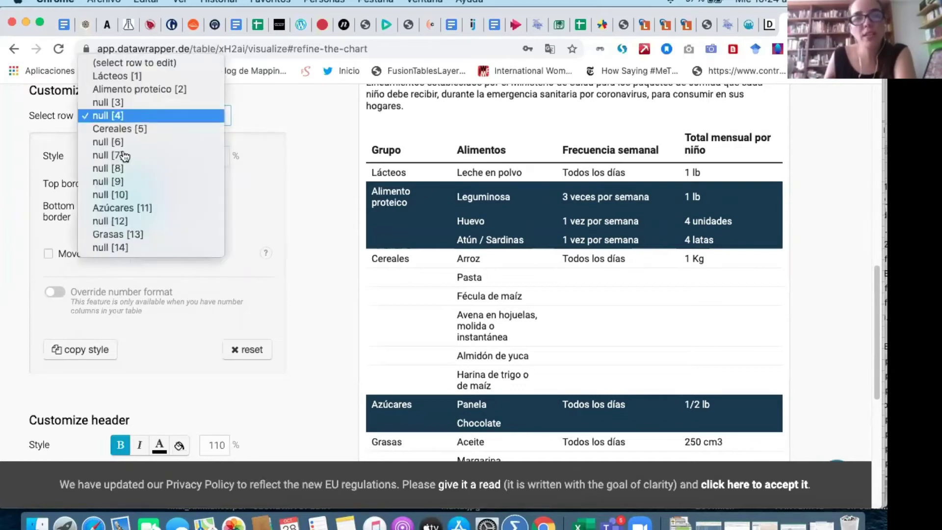
pyautogui.click(118, 208)
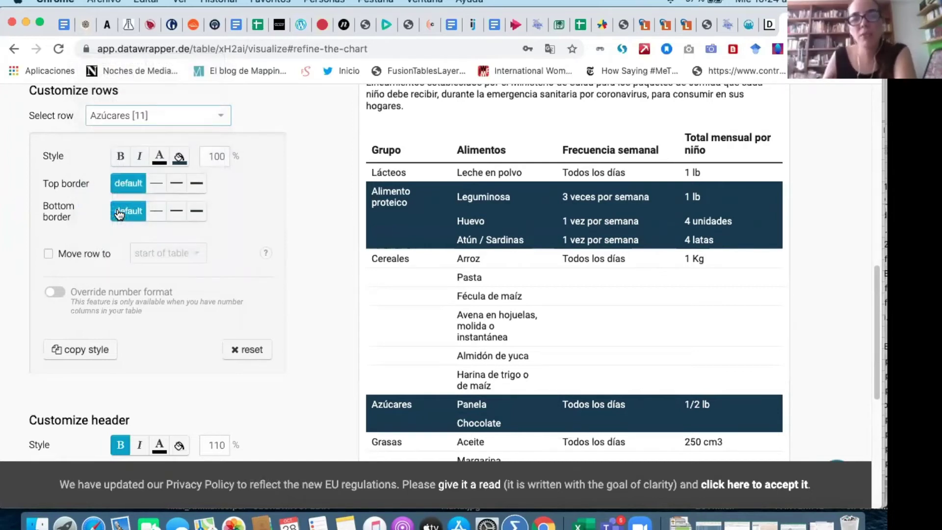
pyautogui.click(161, 115)
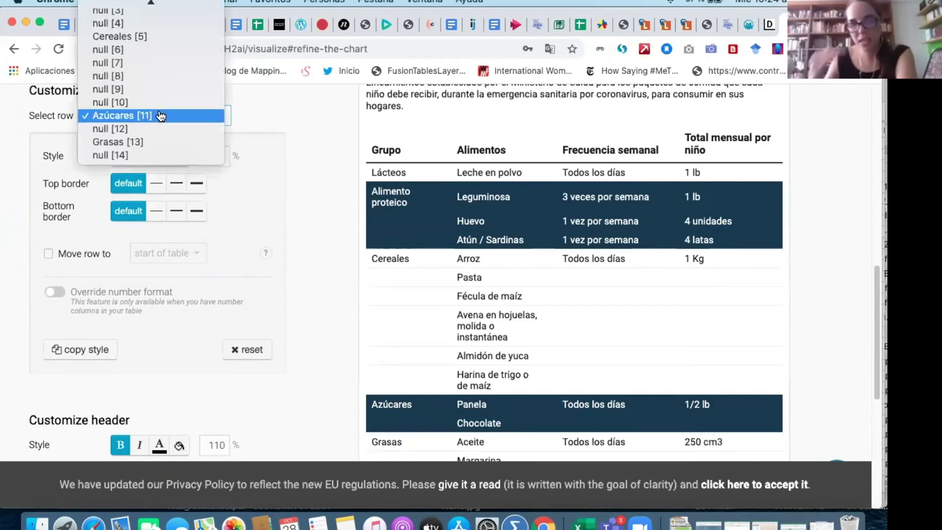
pyautogui.click(162, 129)
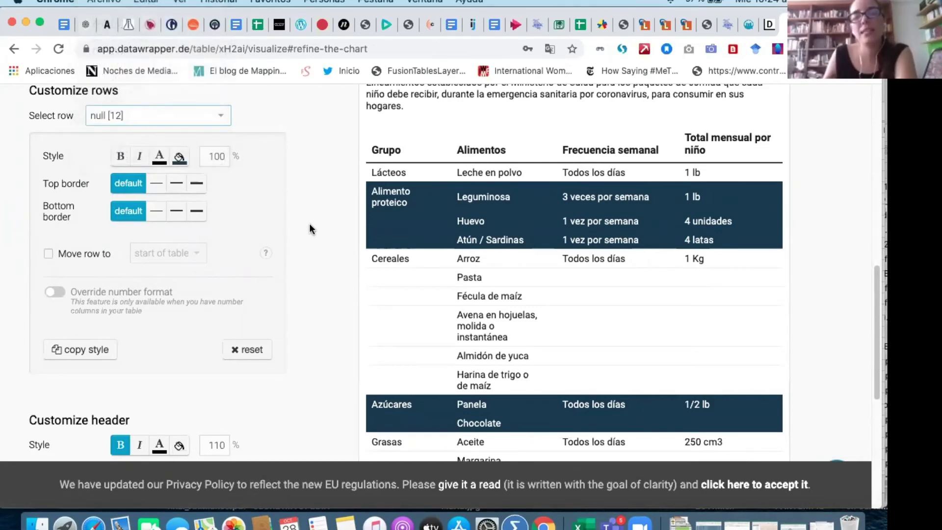
# Examine the header customization and heatmap options and review the alternating row shading across the whole table preview.
pyautogui.scroll(-3, 310, 222)
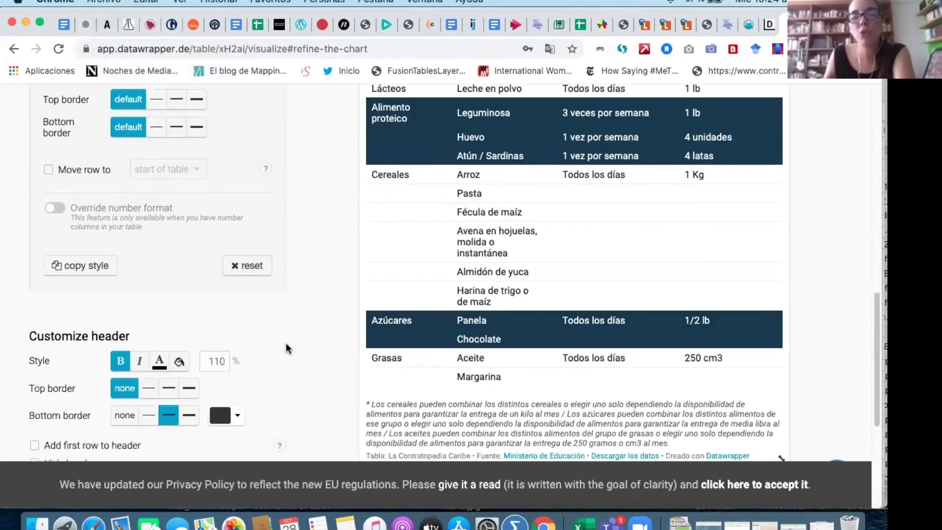
pyautogui.scroll(-1, 272, 312)
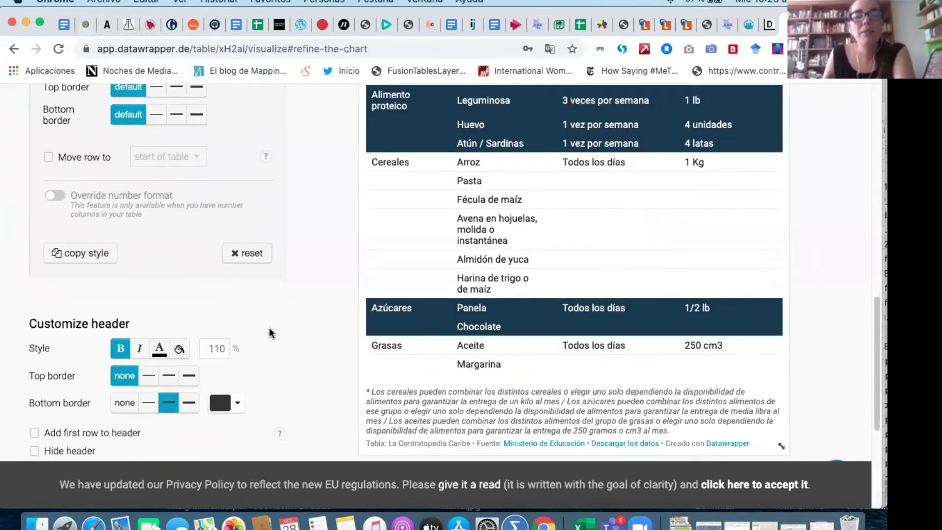
pyautogui.scroll(-3, 74, 399)
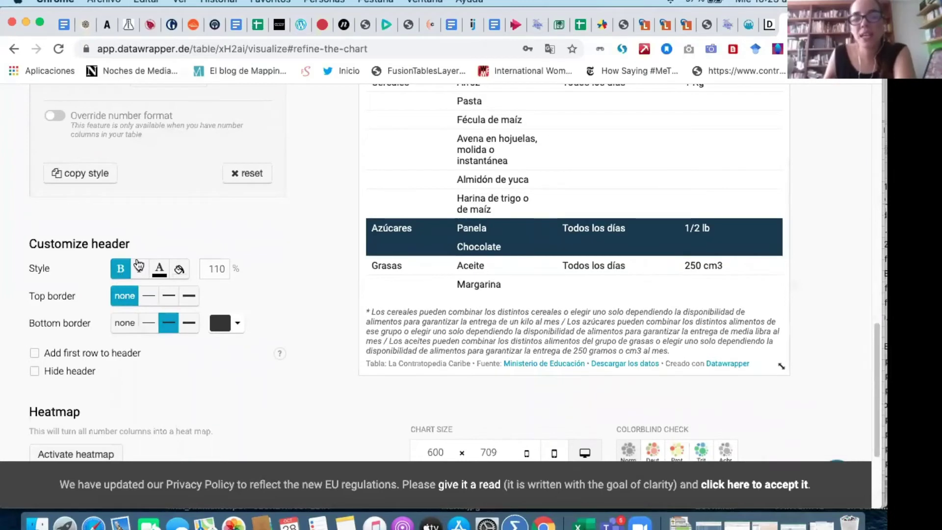
pyautogui.scroll(7, 260, 324)
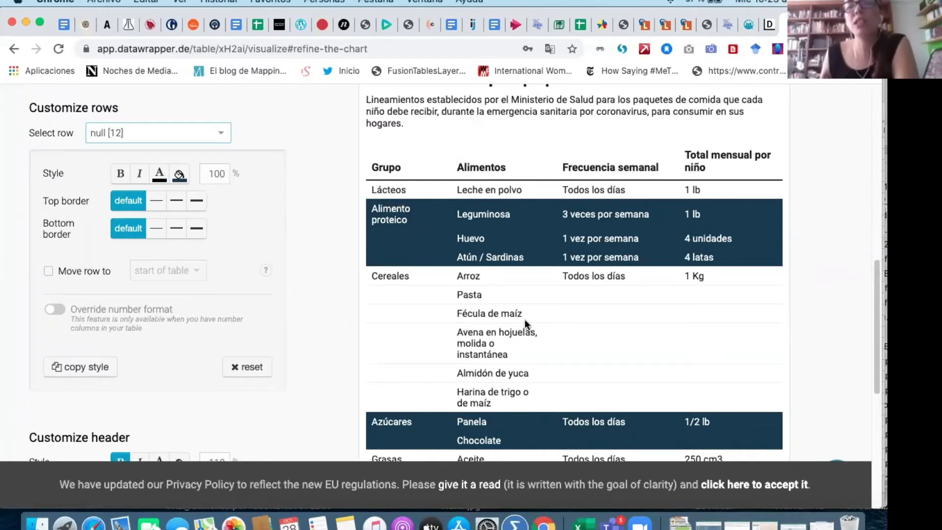
pyautogui.scroll(1, 525, 324)
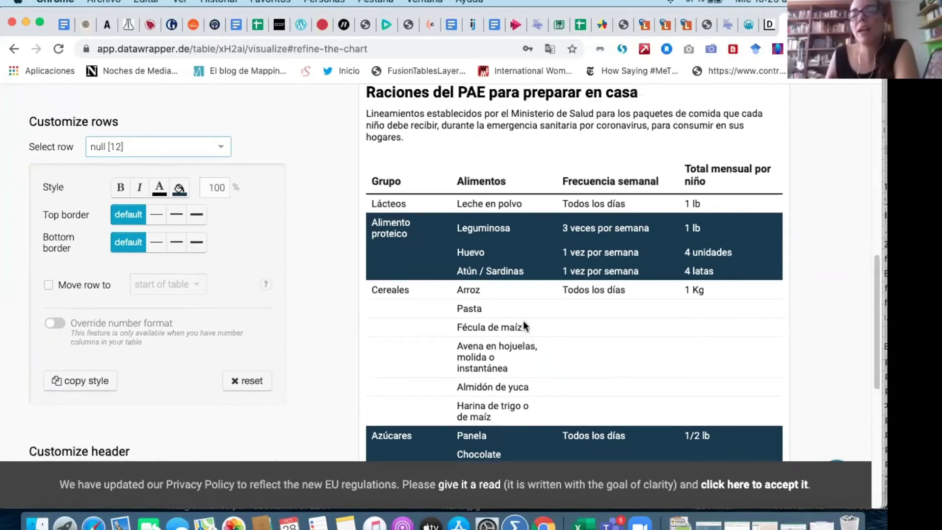
pyautogui.scroll(-5, 181, 344)
pyautogui.scroll(3, 184, 347)
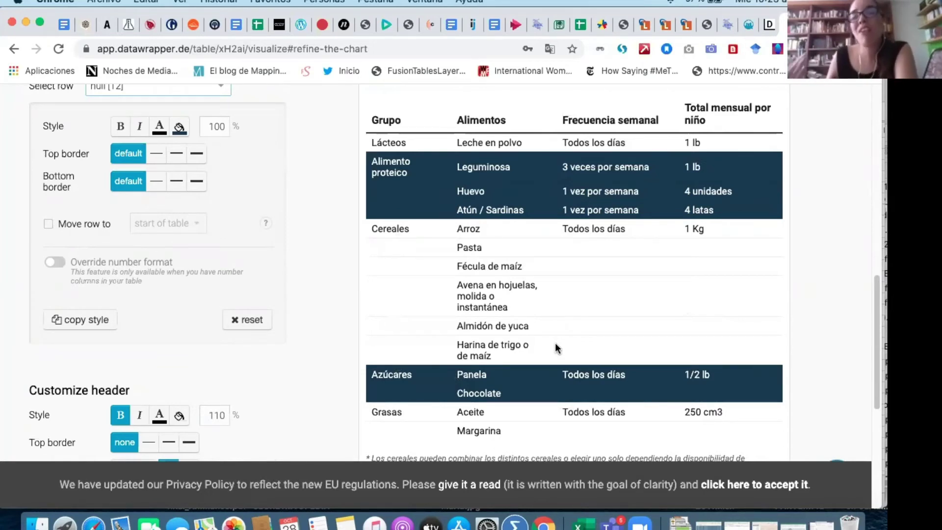
pyautogui.scroll(-4, 176, 346)
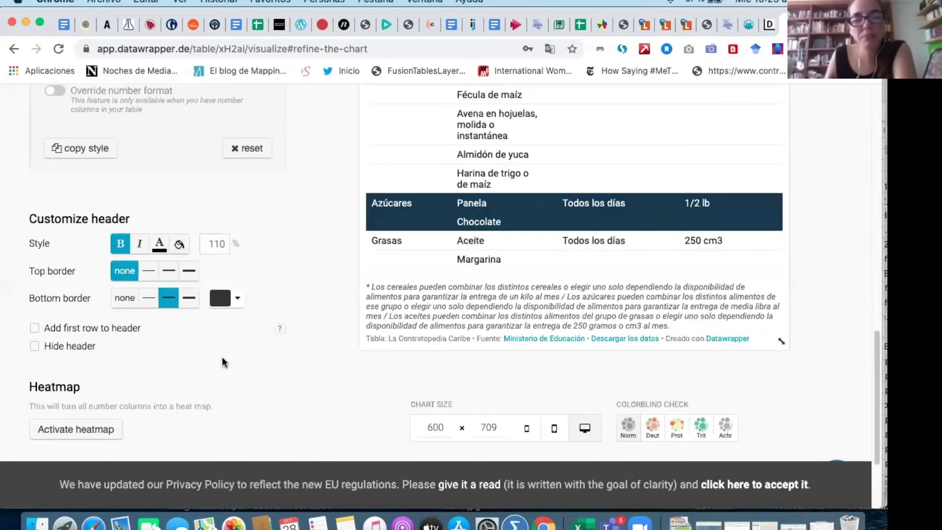
# Proceed from the Refine settings to the Annotate settings and bring the chart annotation fields into view.
pyautogui.scroll(-3, 232, 346)
pyautogui.click(116, 393)
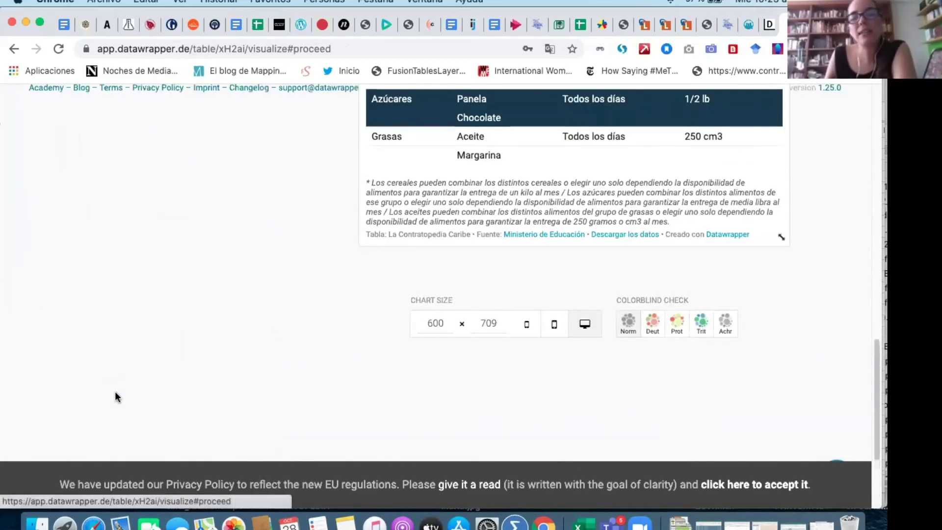
pyautogui.scroll(4, 223, 384)
pyautogui.scroll(8, 267, 381)
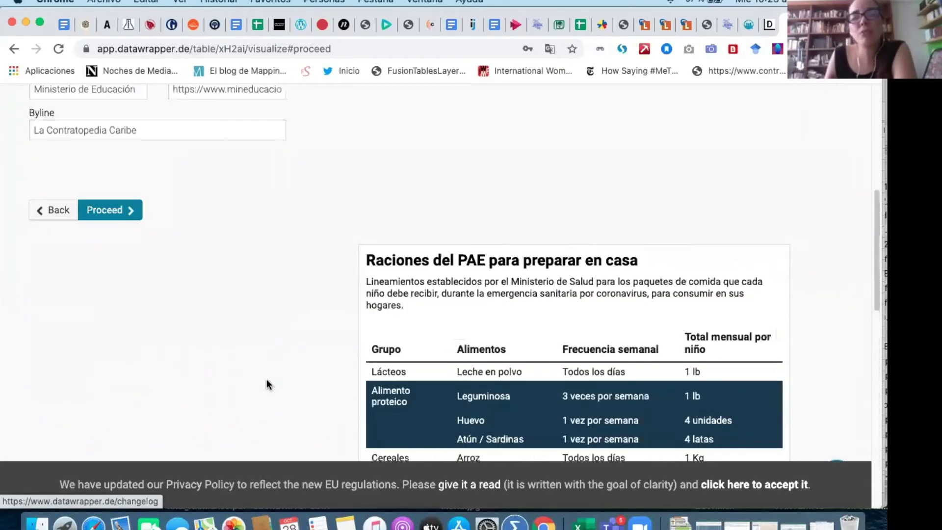
pyautogui.scroll(4, 267, 385)
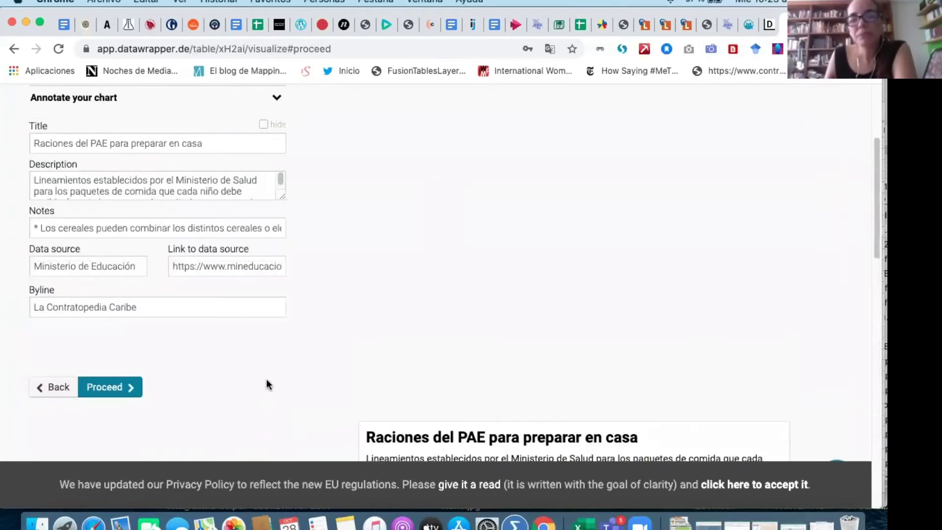
pyautogui.scroll(1, 267, 379)
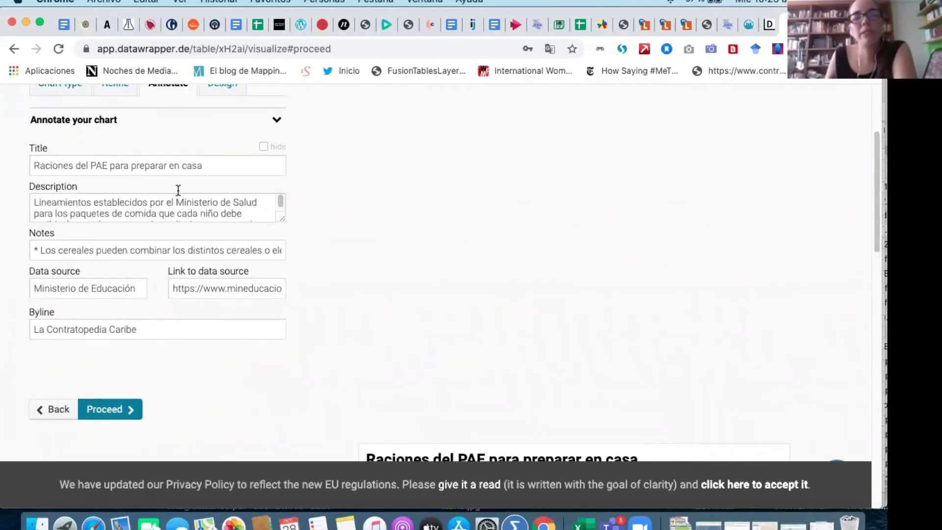
# Go through the title, description and notes fields and check how the notes appear beneath the table preview.
pyautogui.click(177, 167)
pyautogui.click(164, 208)
pyautogui.click(133, 248)
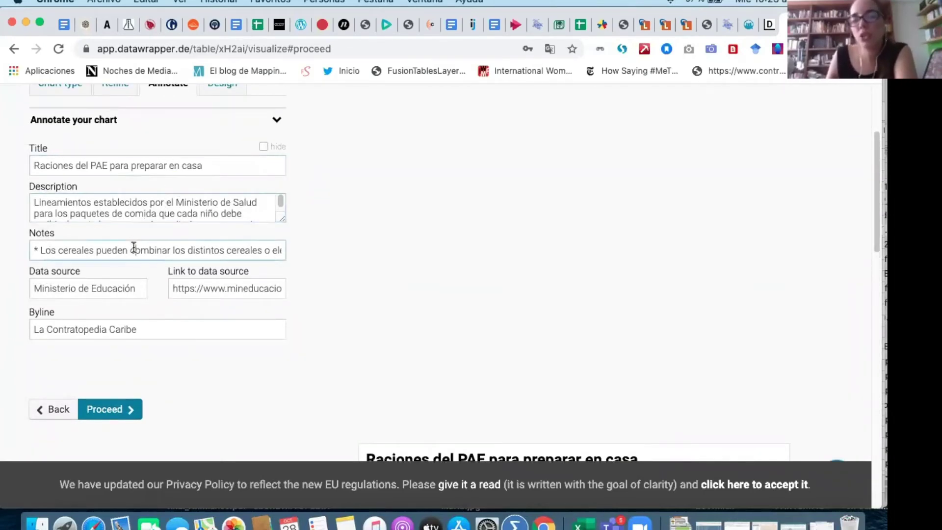
pyautogui.scroll(-5, 433, 302)
pyautogui.scroll(-8, 433, 302)
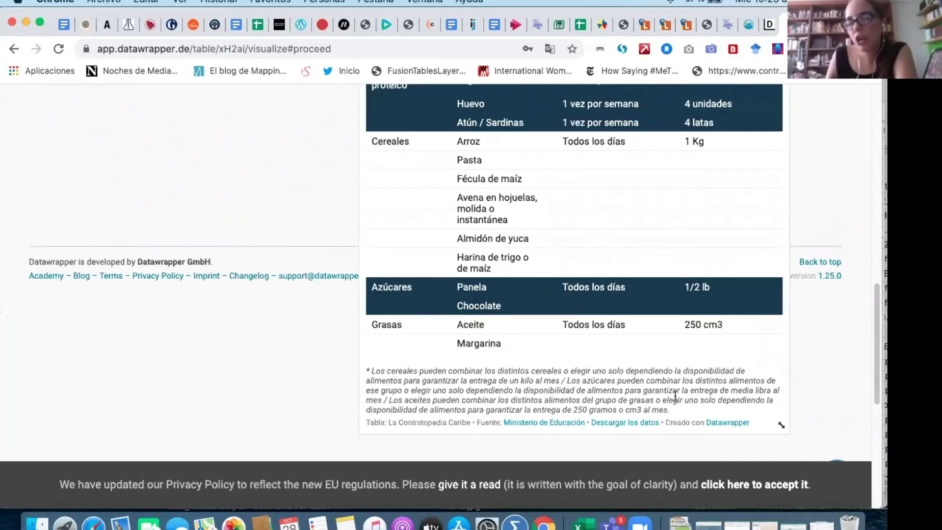
pyautogui.scroll(1, 314, 369)
pyautogui.scroll(10, 314, 365)
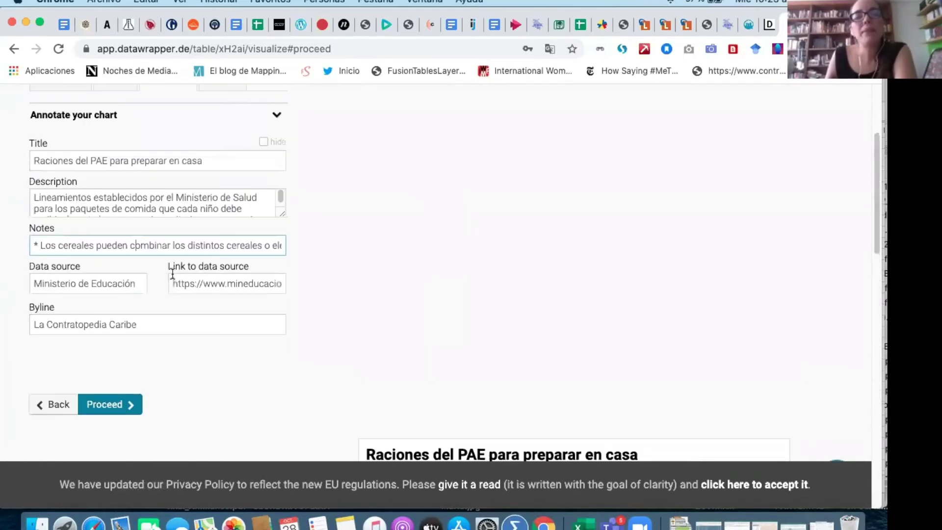
# Go through the data source, source link and byline fields and compare them with the table preview and its footer.
pyautogui.click(103, 283)
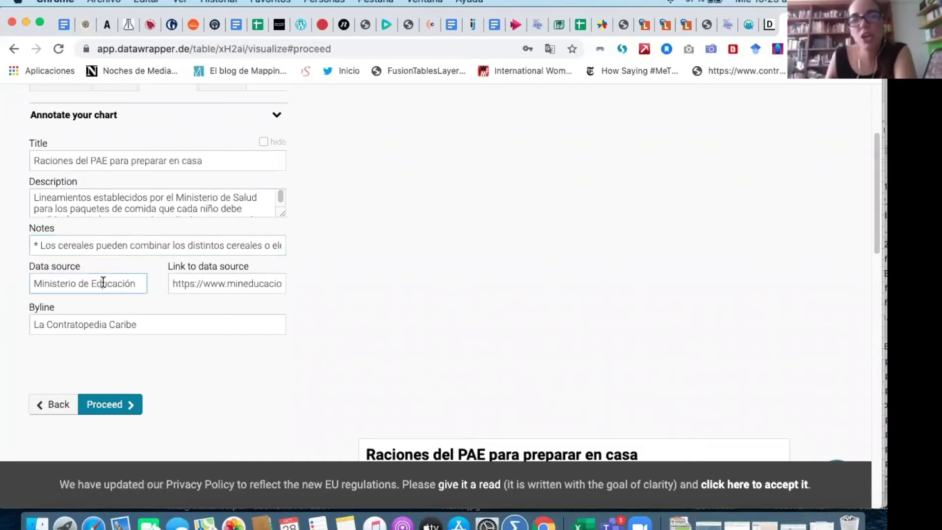
pyautogui.click(205, 285)
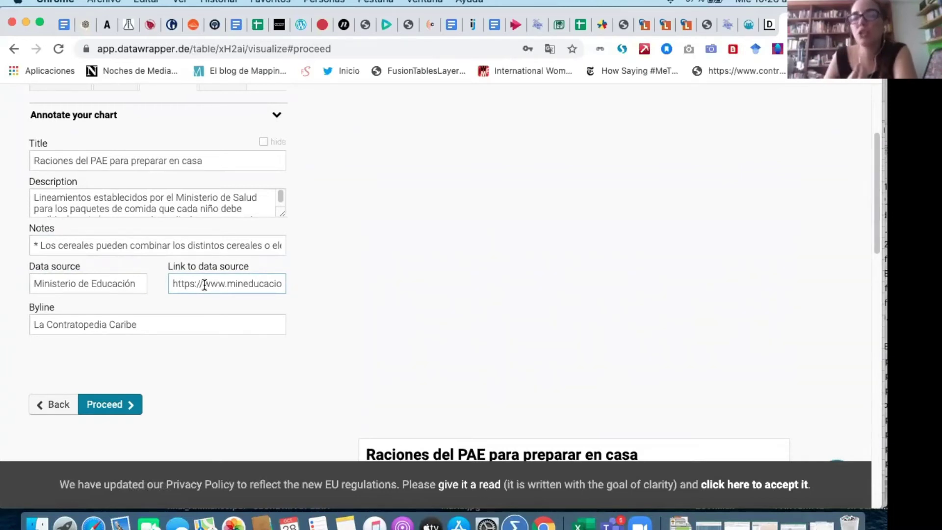
pyautogui.click(171, 330)
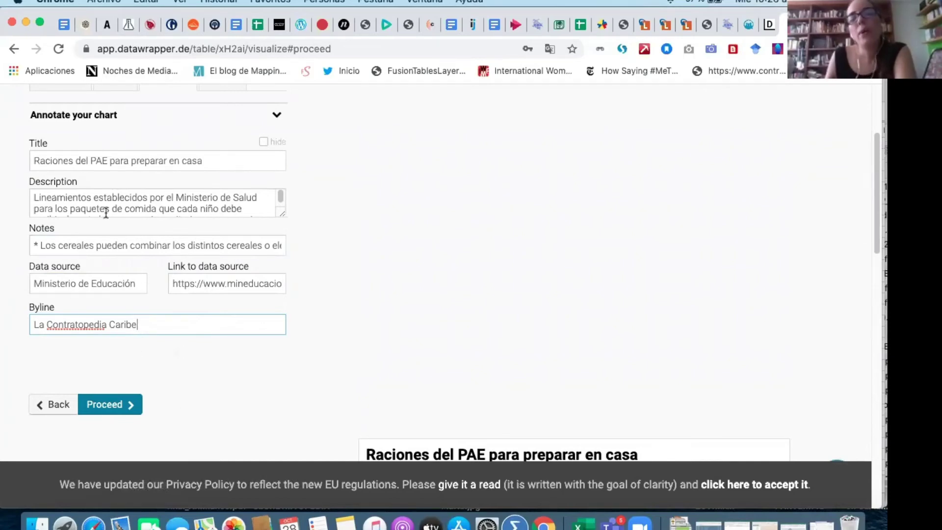
pyautogui.scroll(-8, 610, 301)
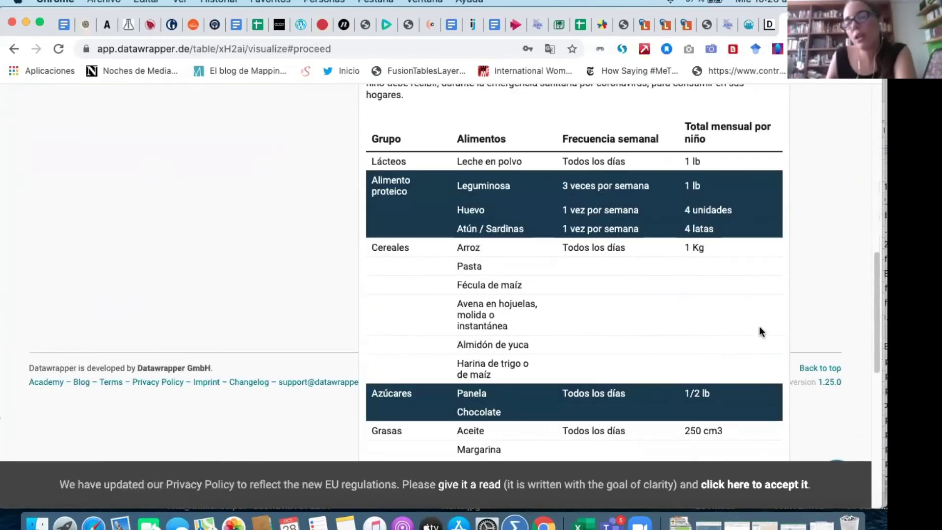
pyautogui.scroll(-5, 803, 332)
pyautogui.scroll(5, 803, 334)
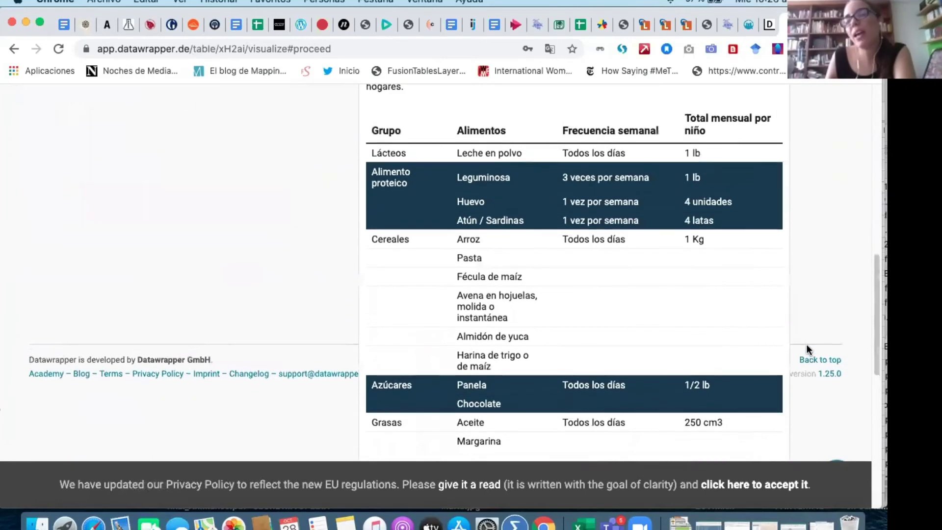
pyautogui.scroll(2, 807, 349)
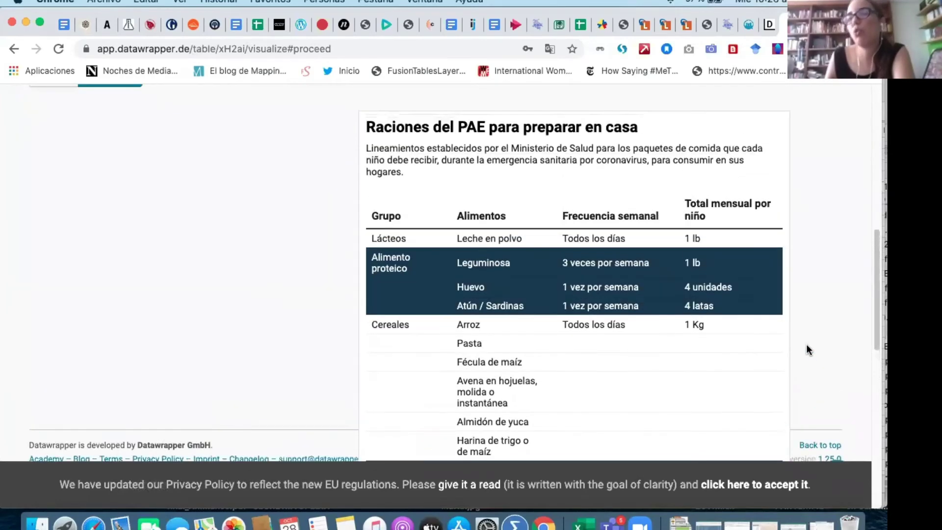
pyautogui.scroll(-5, 808, 350)
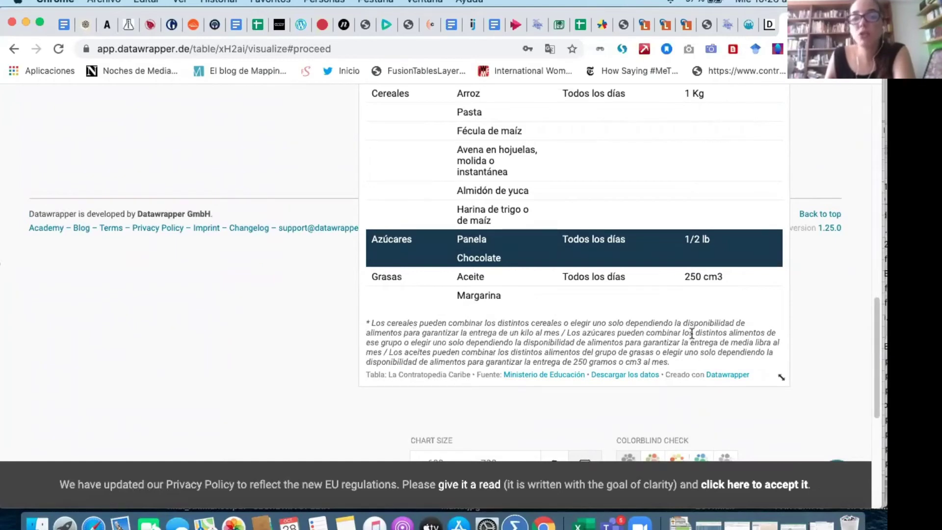
pyautogui.scroll(2, 448, 348)
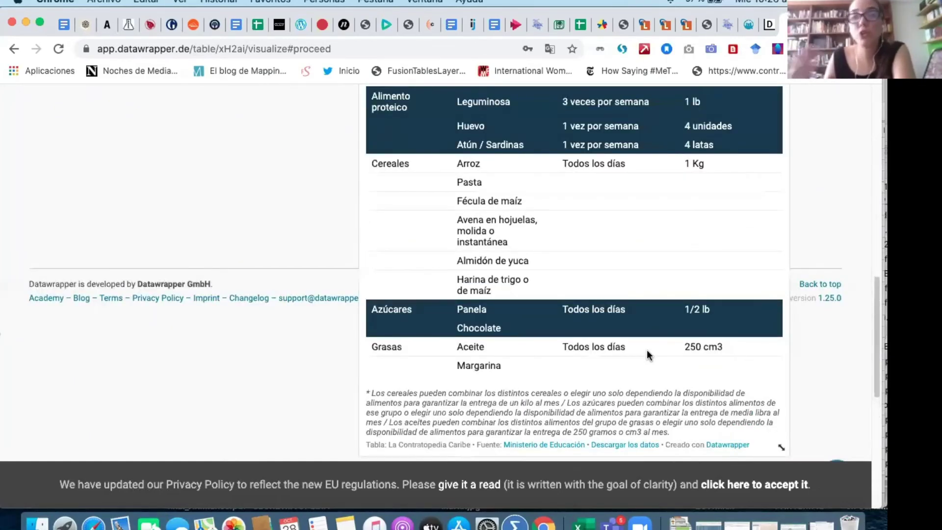
pyautogui.scroll(3, 625, 362)
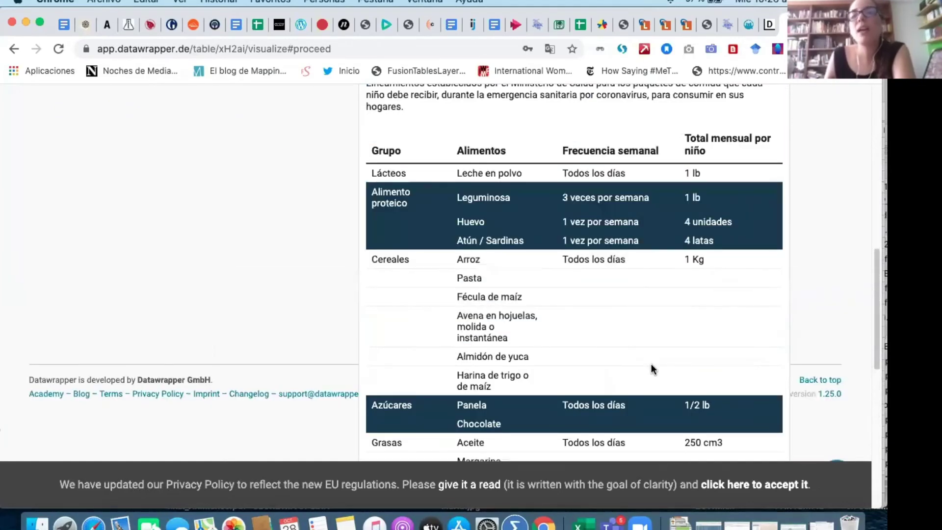
# Proceed to the Design settings and bring the layout, output locale and share button options into view.
pyautogui.scroll(8, 651, 366)
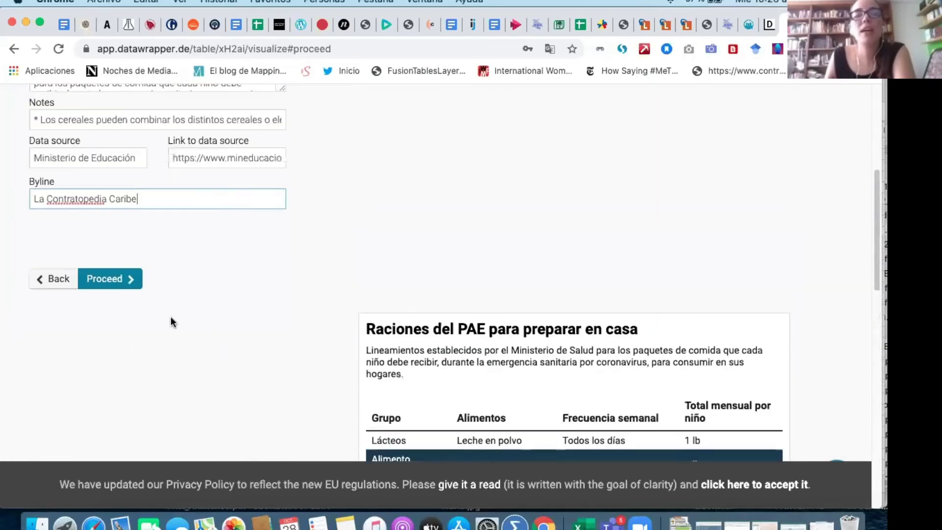
pyautogui.click(100, 279)
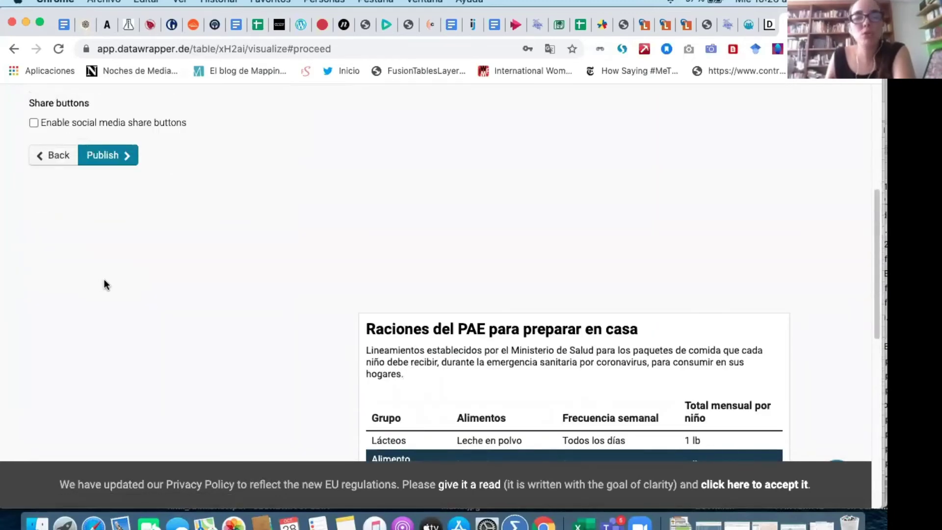
pyautogui.scroll(3, 228, 343)
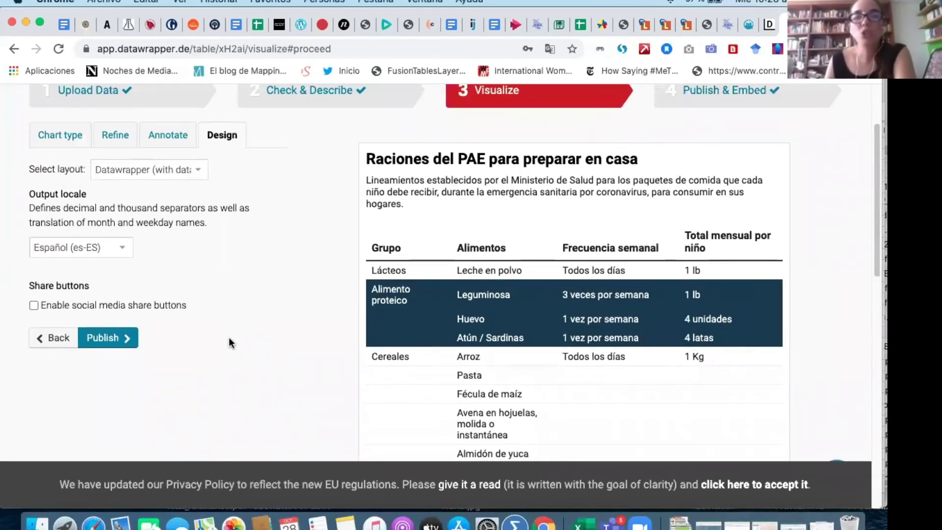
# Try the social media share buttons on the table, turn them off again, and keep the Datawrapper (with data) layout.
pyautogui.click(33, 305)
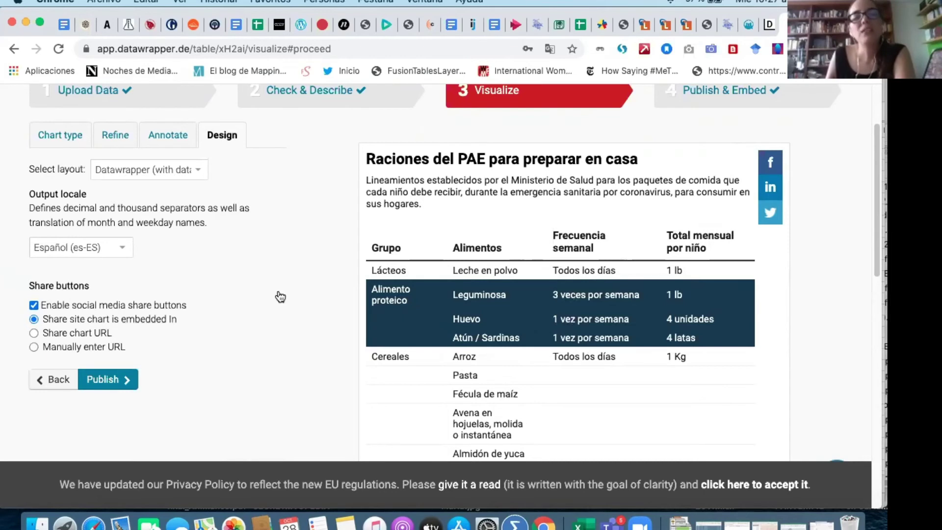
pyautogui.click(34, 307)
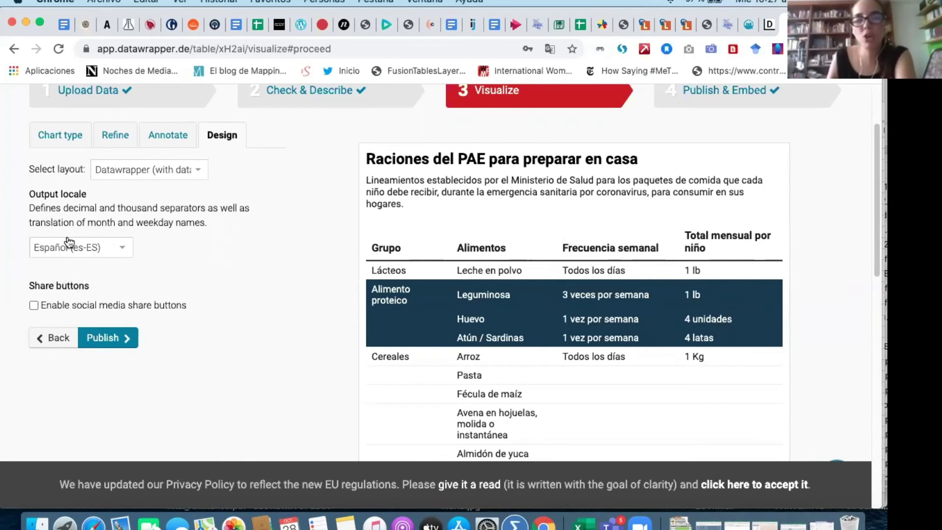
pyautogui.click(132, 172)
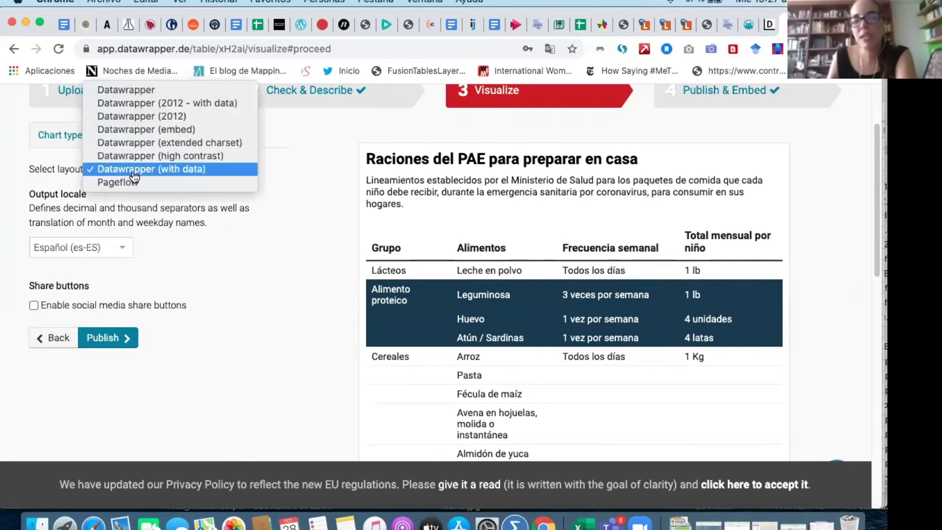
pyautogui.click(161, 169)
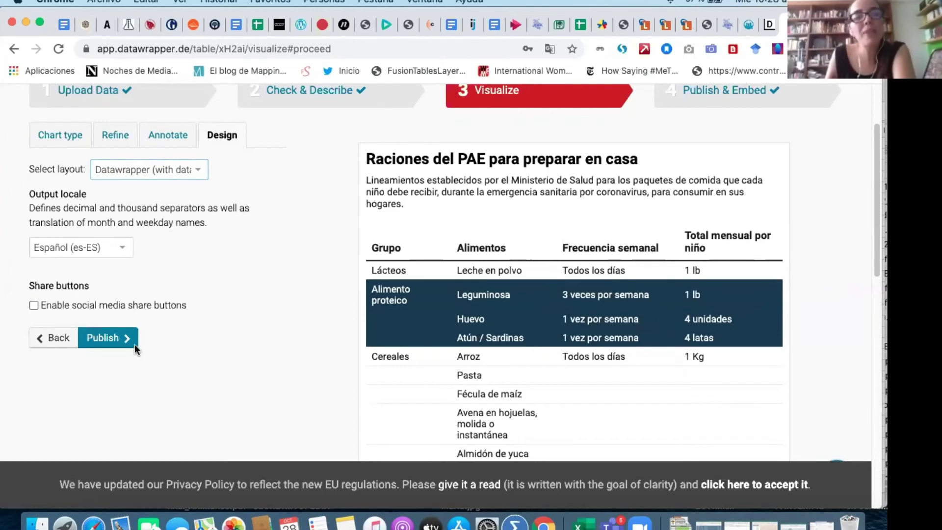
# Proceed to the Publish & Embed stage and bring the share link and embed code options into view.
pyautogui.click(108, 341)
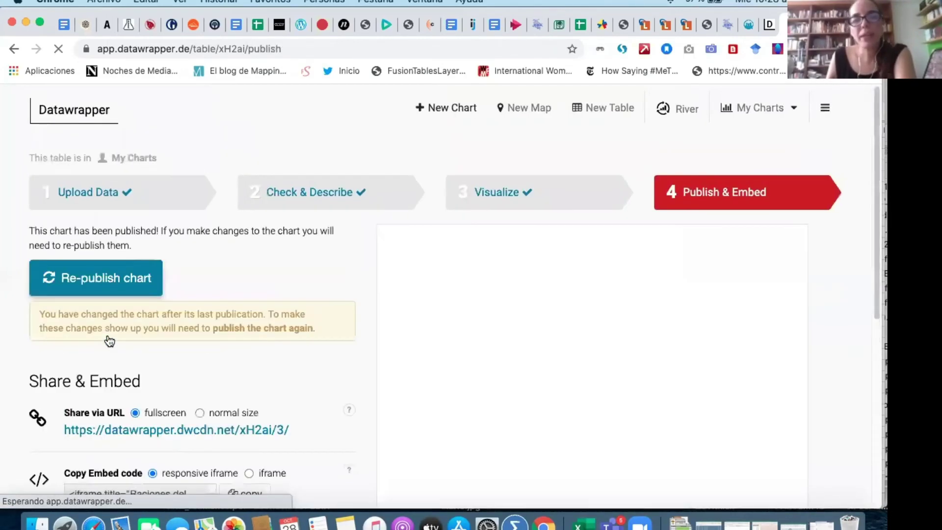
pyautogui.scroll(-1, 177, 383)
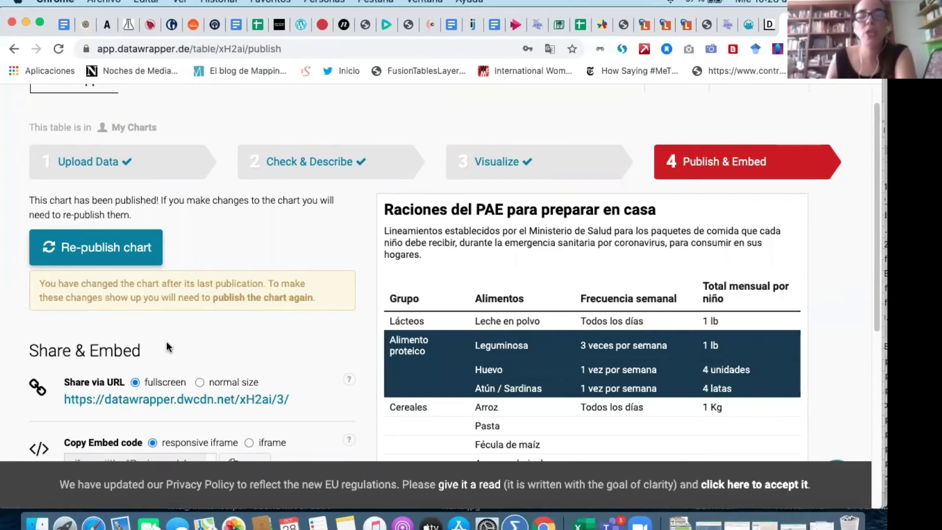
pyautogui.scroll(-1, 308, 326)
pyautogui.scroll(-4, 309, 326)
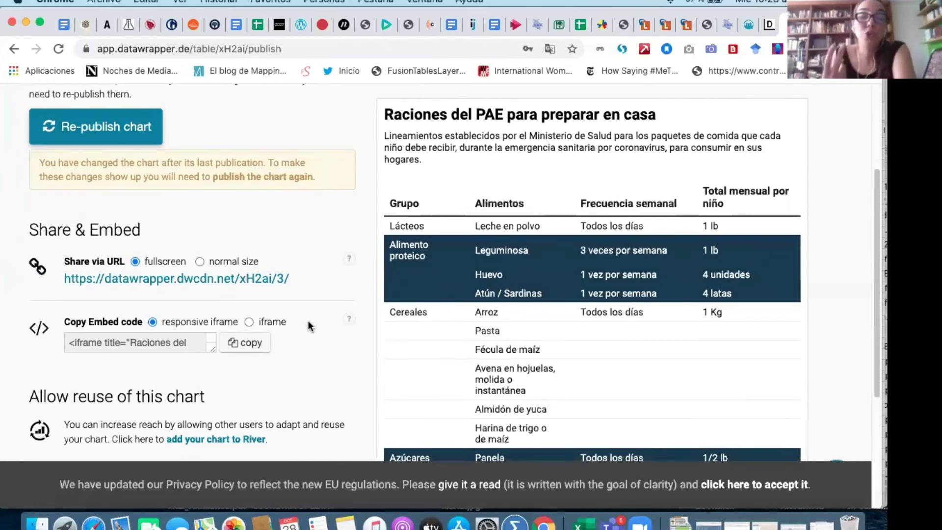
# Check the option for allowing reuse of the chart and copy the table's responsive iframe embed code.
pyautogui.scroll(-1, 295, 304)
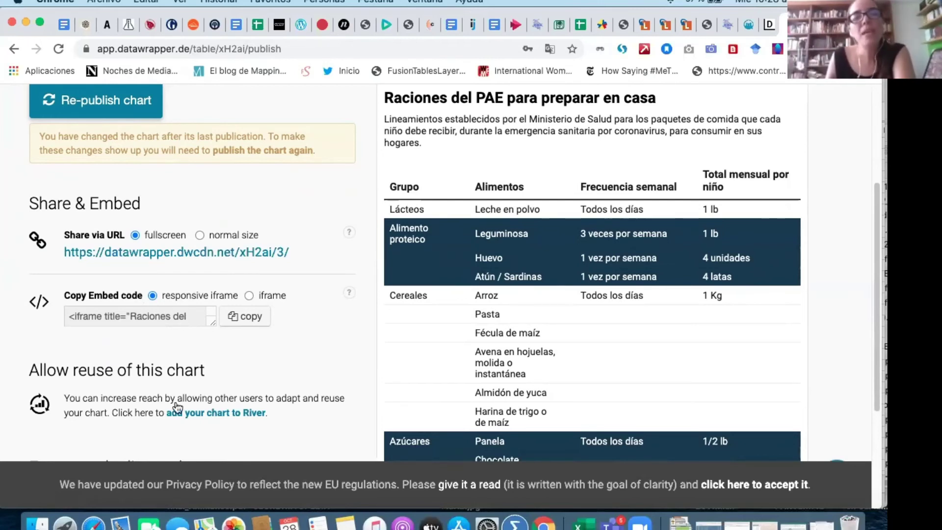
pyautogui.scroll(-1, 148, 366)
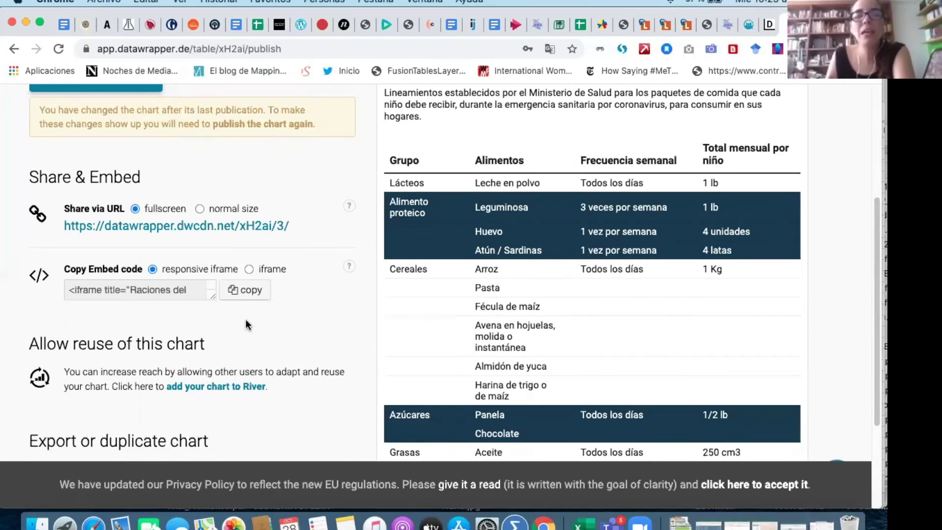
pyautogui.click(245, 291)
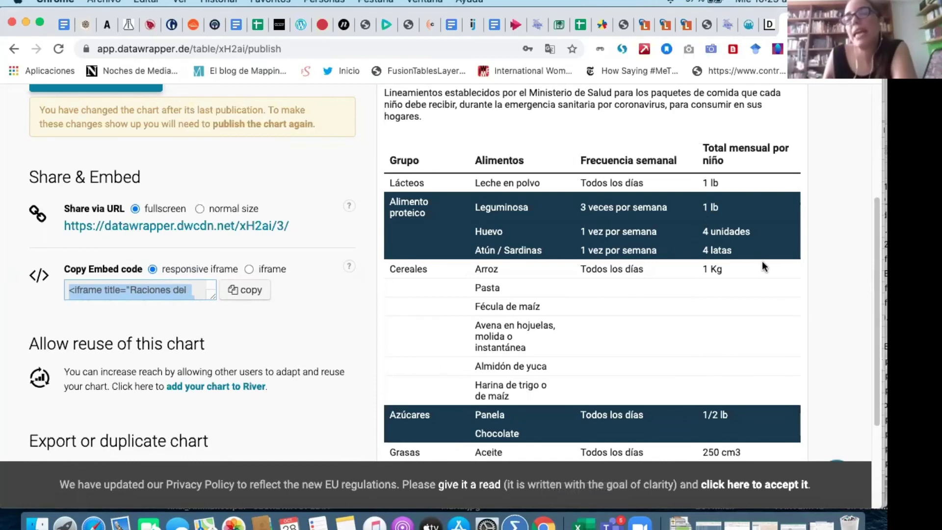
# Switch to the published La Contratopedia Caribe article and examine how the Raciones del PAE para preparar en casa table is embedded in it.
pyautogui.scroll(1, 838, 103)
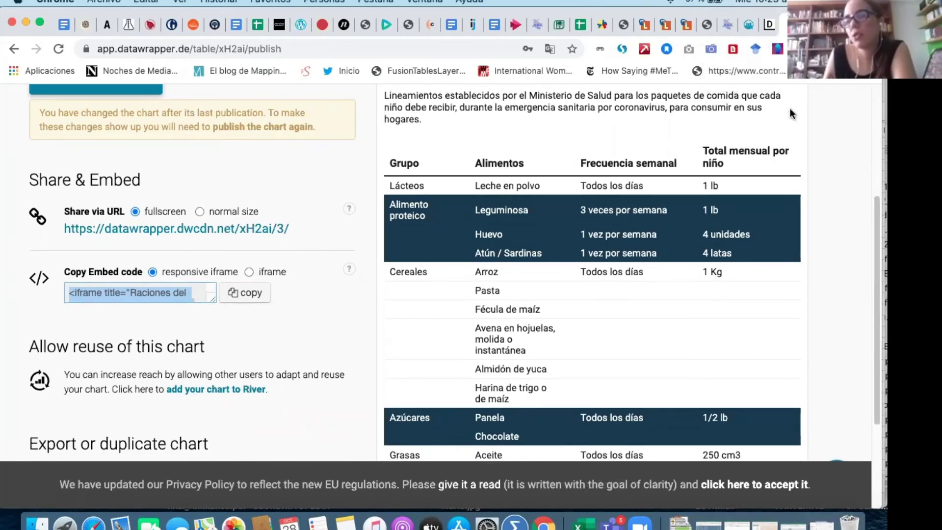
pyautogui.click(798, 25)
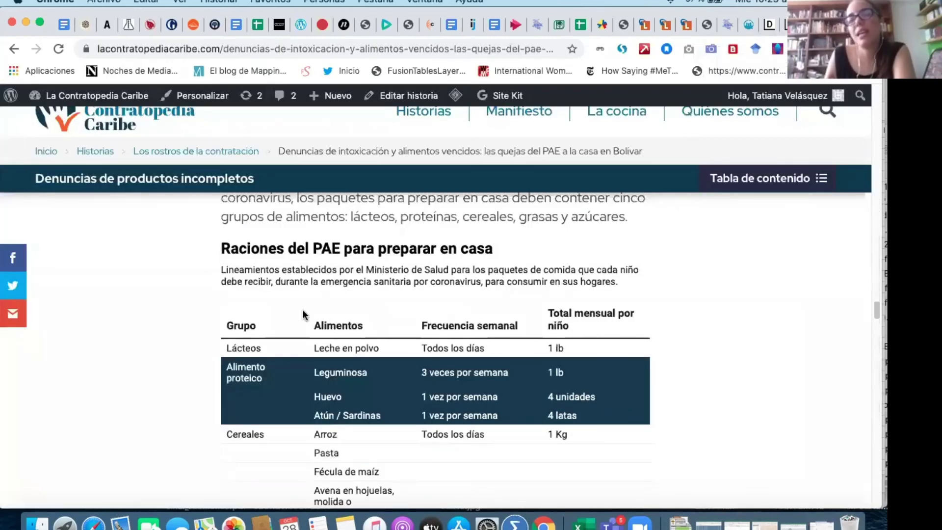
pyautogui.scroll(1, 626, 338)
pyautogui.scroll(-5, 646, 334)
pyautogui.scroll(-10, 635, 330)
pyautogui.scroll(4, 626, 359)
pyautogui.scroll(10, 627, 360)
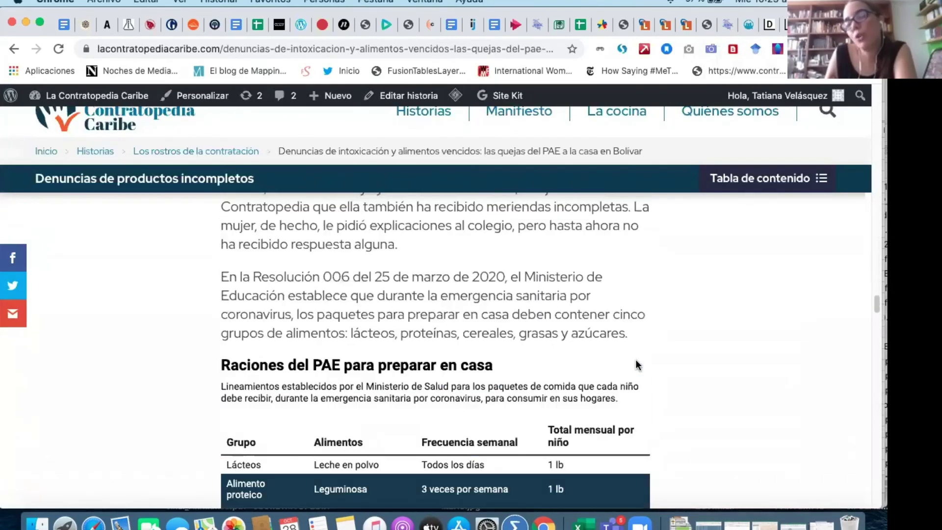
# Go through the article's Denuncias de productos incompletos section from its heading down to the notes and source beneath the first table.
pyautogui.scroll(10, 416, 337)
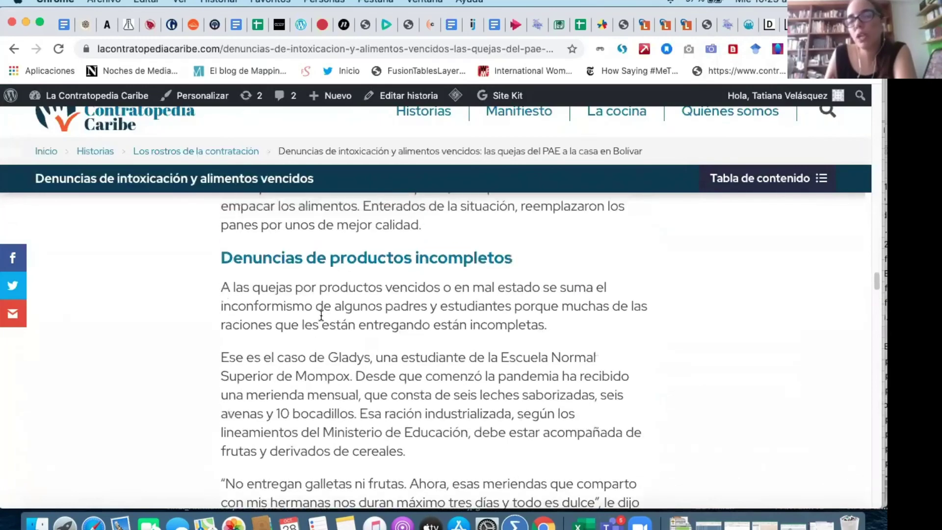
pyautogui.scroll(-1, 415, 336)
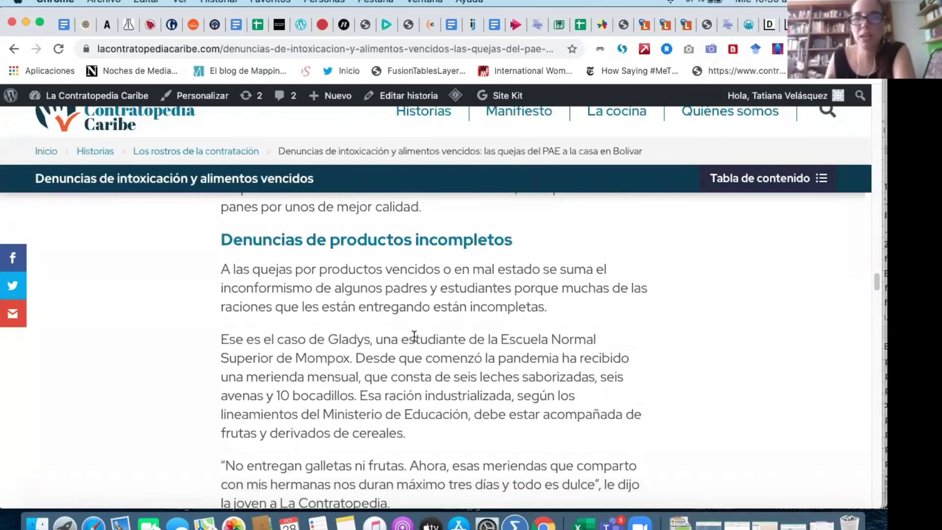
pyautogui.scroll(-2, 431, 354)
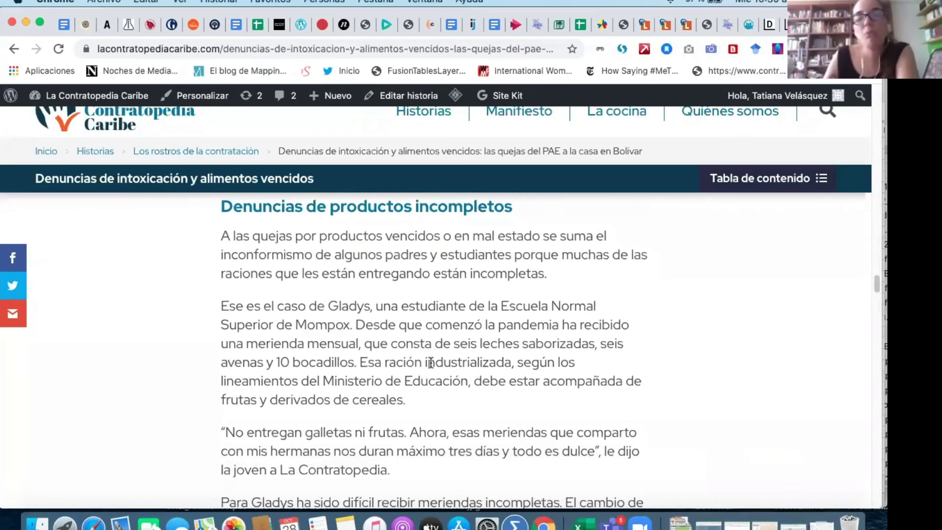
pyautogui.scroll(-5, 430, 363)
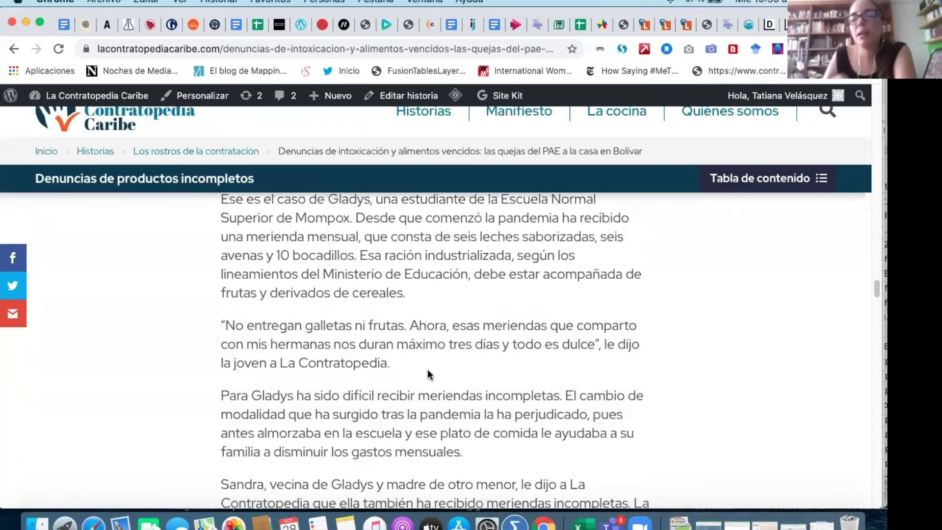
pyautogui.scroll(-8, 428, 373)
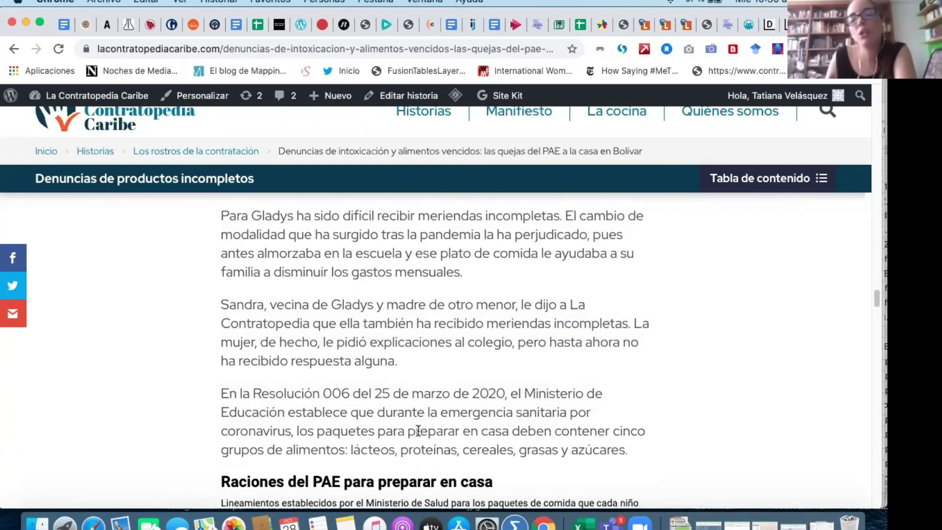
pyautogui.scroll(-13, 419, 431)
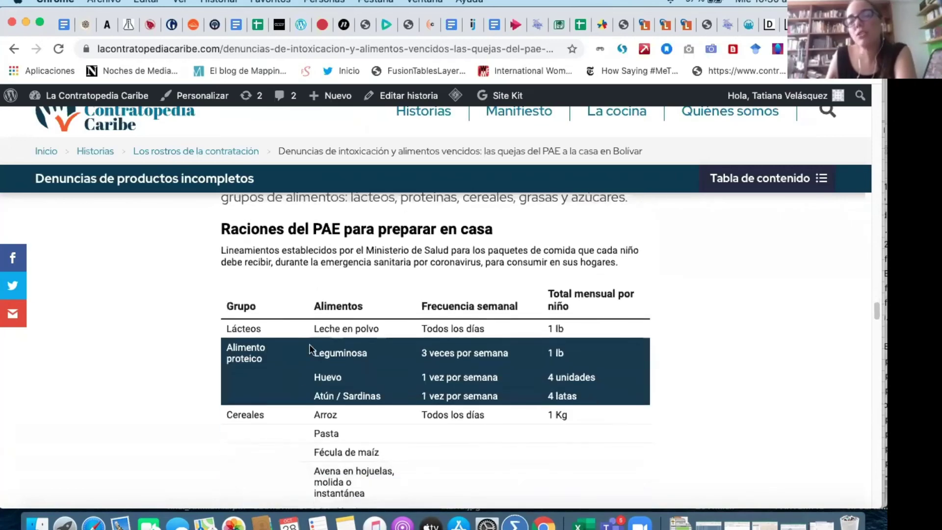
pyautogui.scroll(-16, 396, 308)
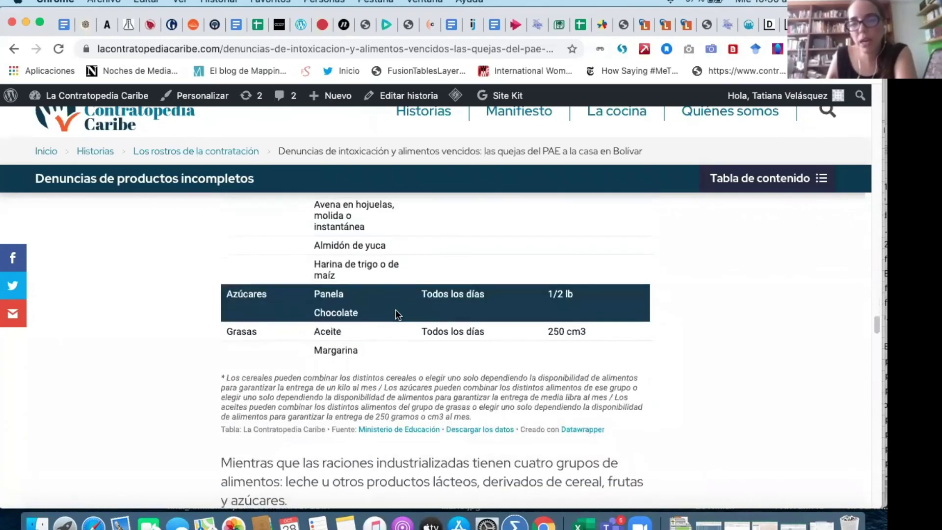
# Examine the article's second embedded table, on industrialized rations, with its notes and source line, and continue into the following section.
pyautogui.scroll(-8, 358, 305)
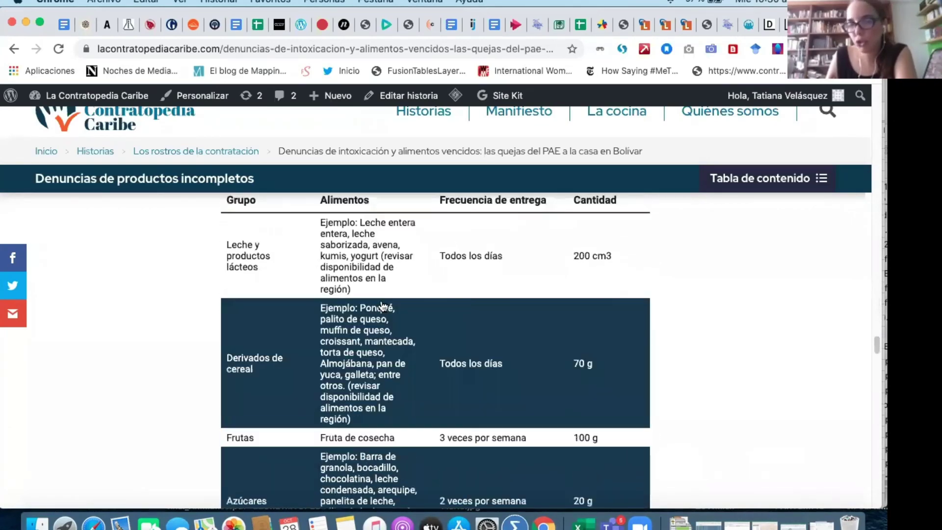
pyautogui.scroll(-1, 382, 303)
pyautogui.scroll(-6, 383, 300)
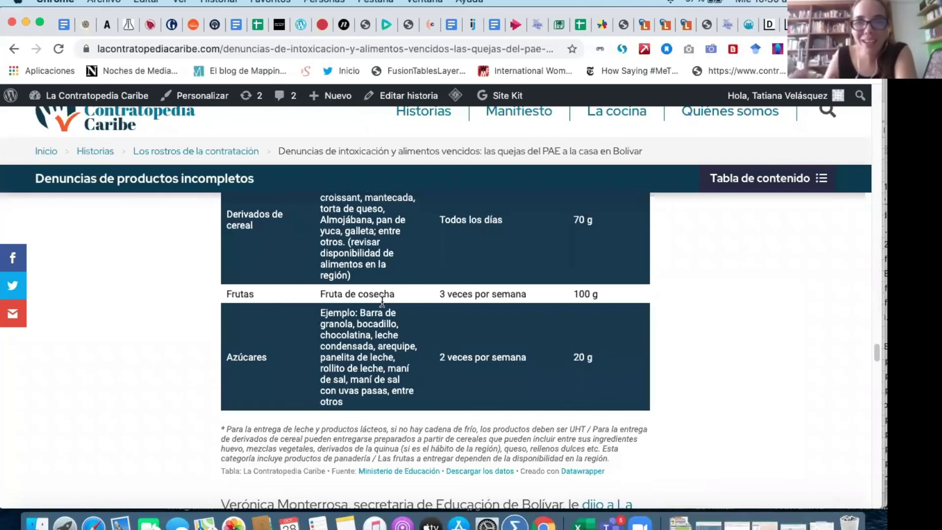
pyautogui.scroll(-8, 401, 305)
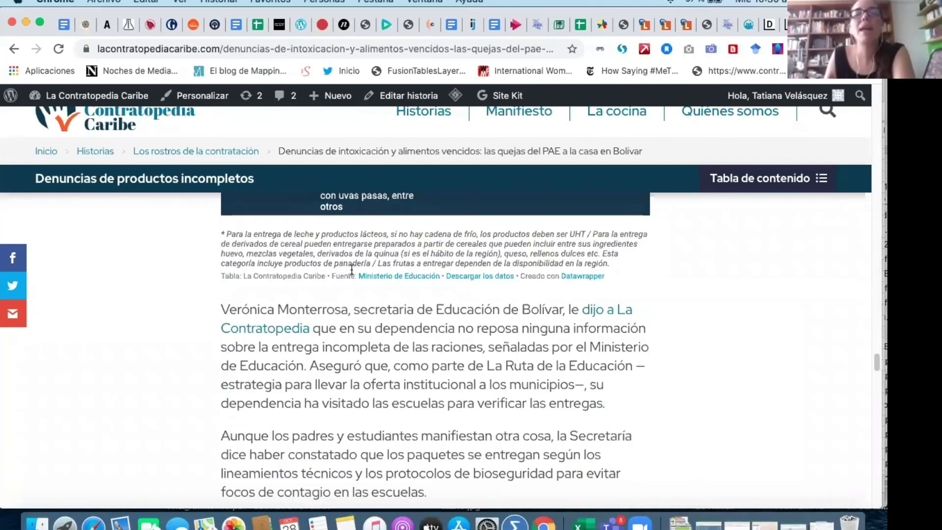
pyautogui.scroll(-20, 364, 276)
pyautogui.scroll(-12, 363, 277)
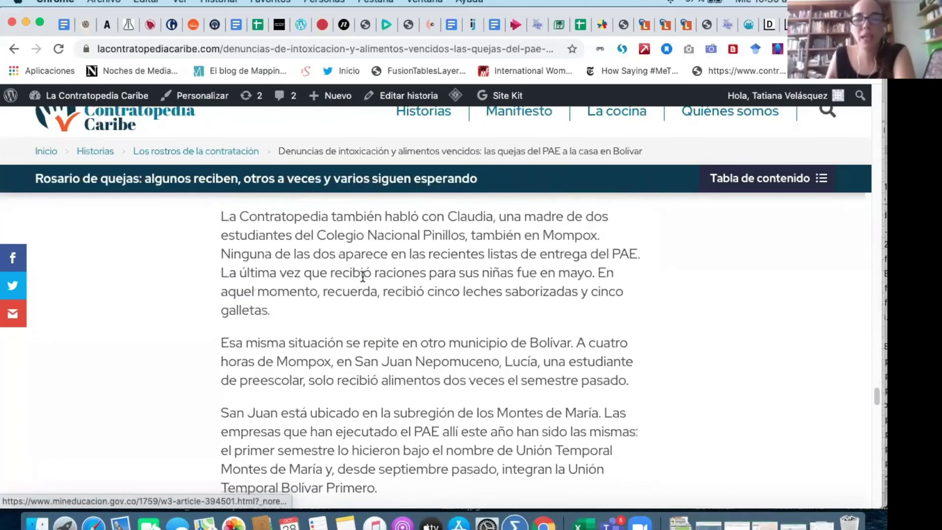
# Return to the beginning of the article and view its header, title bar and lead photo.
pyautogui.scroll(20, 555, 340)
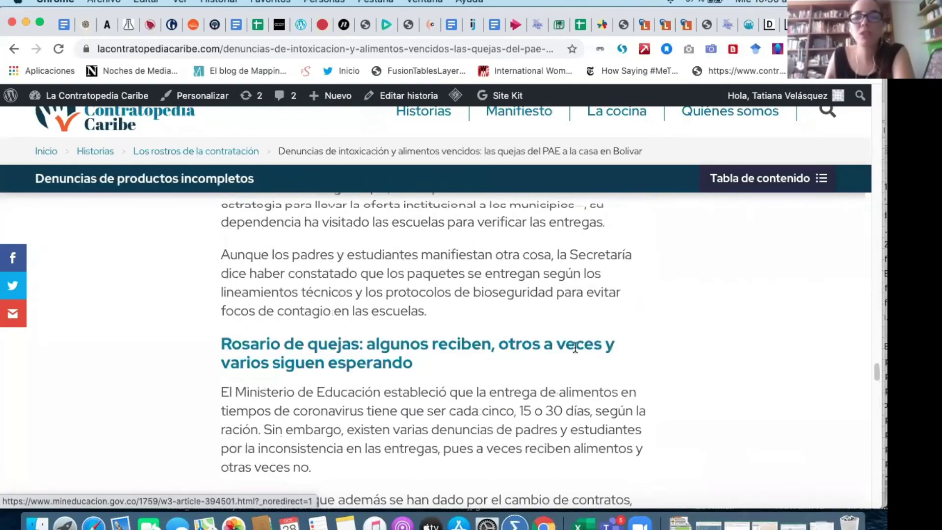
pyautogui.scroll(20, 591, 364)
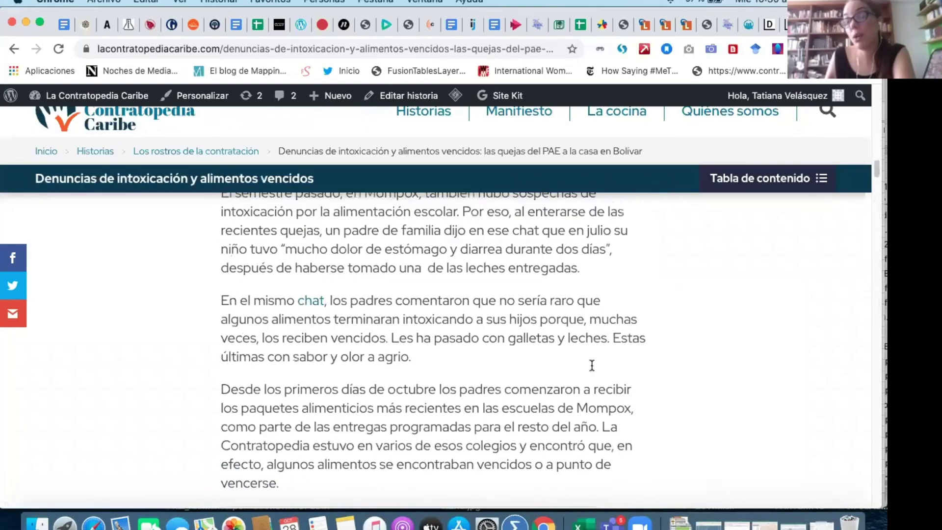
pyautogui.scroll(1, 633, 379)
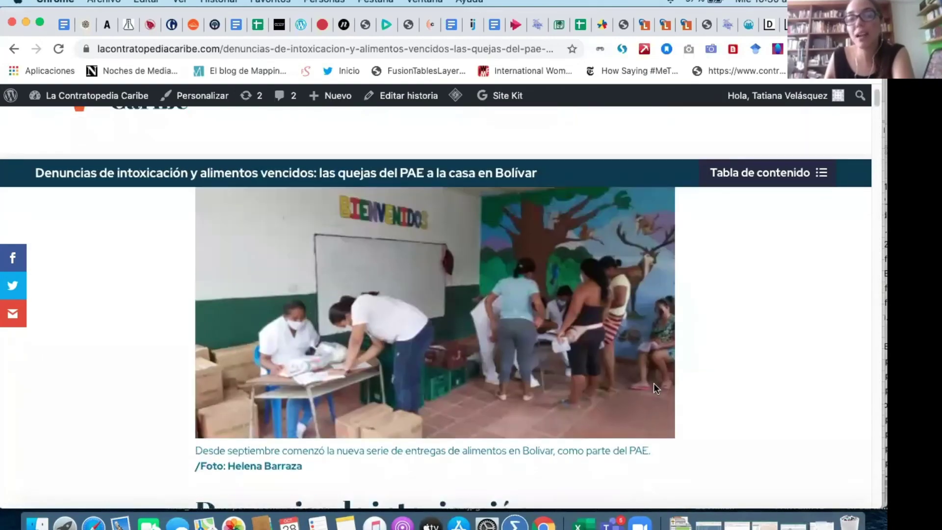
pyautogui.scroll(-5, 654, 383)
pyautogui.scroll(1, 432, 383)
pyautogui.scroll(3, 589, 376)
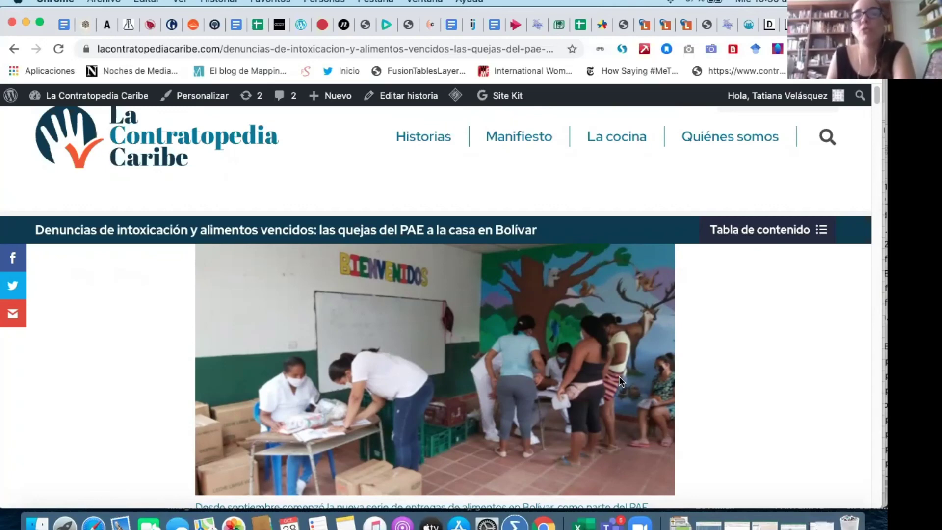
pyautogui.scroll(-1, 443, 315)
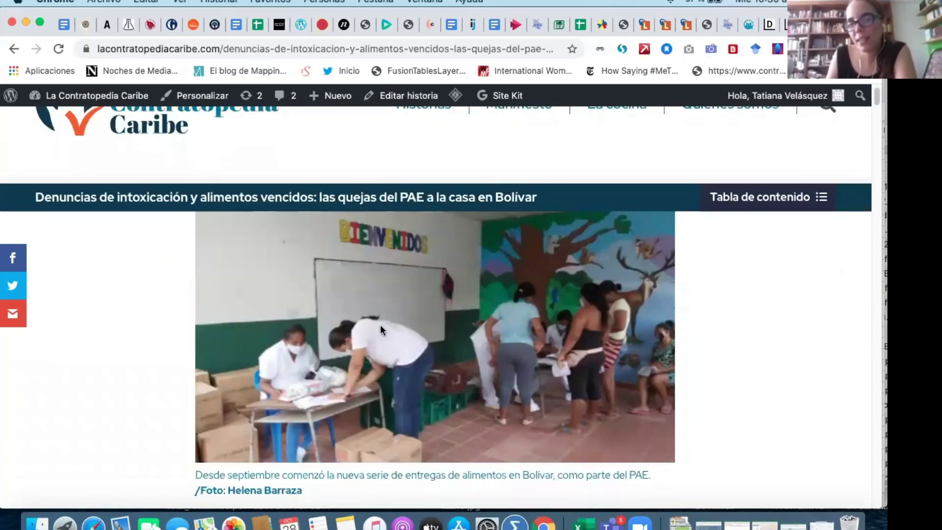